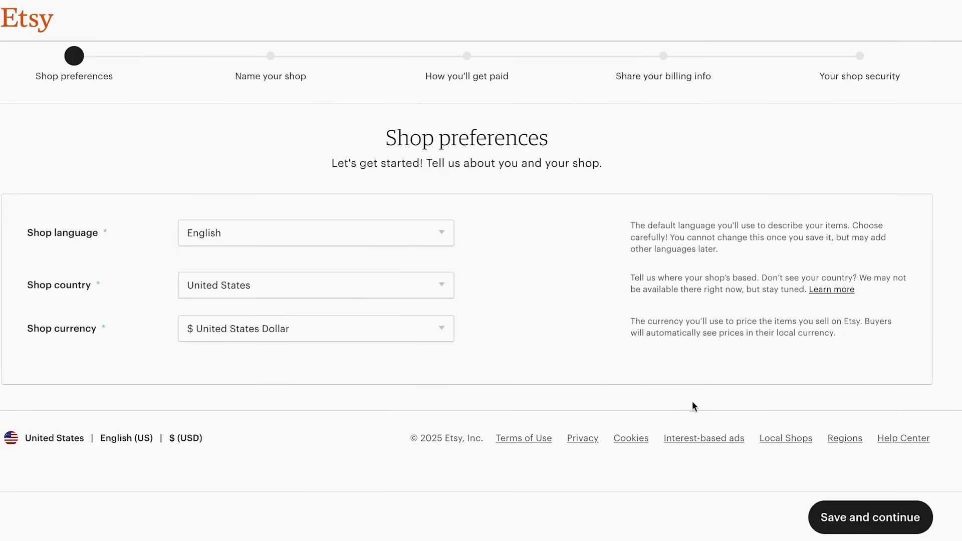
Save the shop preferences as English, United States and United States Dollar, and name the shop TheArtstore174
{"action": "left_click", "coordinate": [846, 515]}
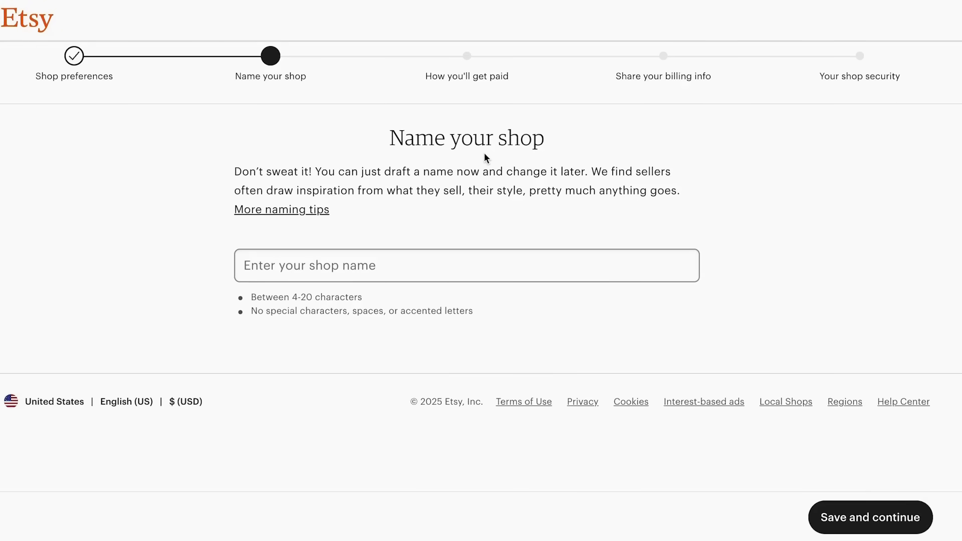
{"action": "type", "text": "TheArtstore174"}
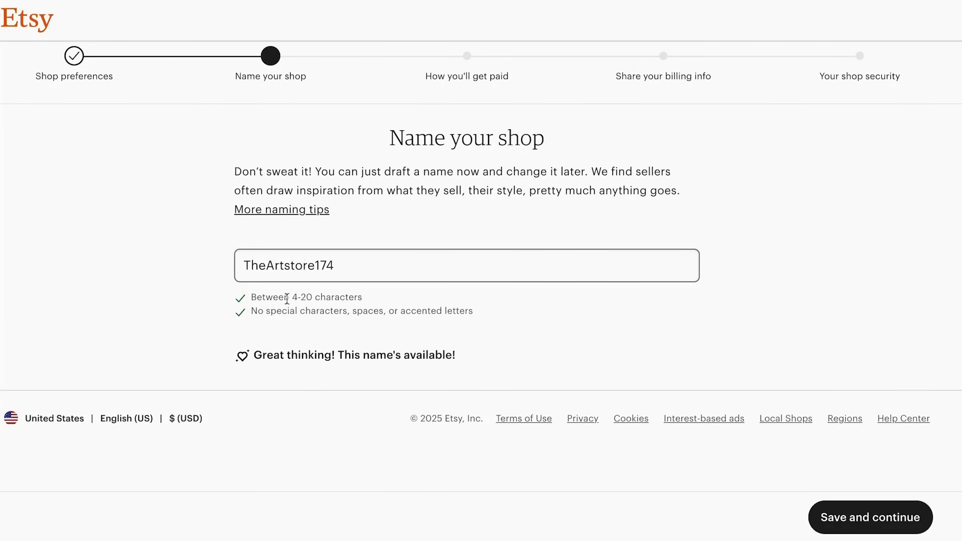
{"action": "left_click", "coordinate": [855, 519]}
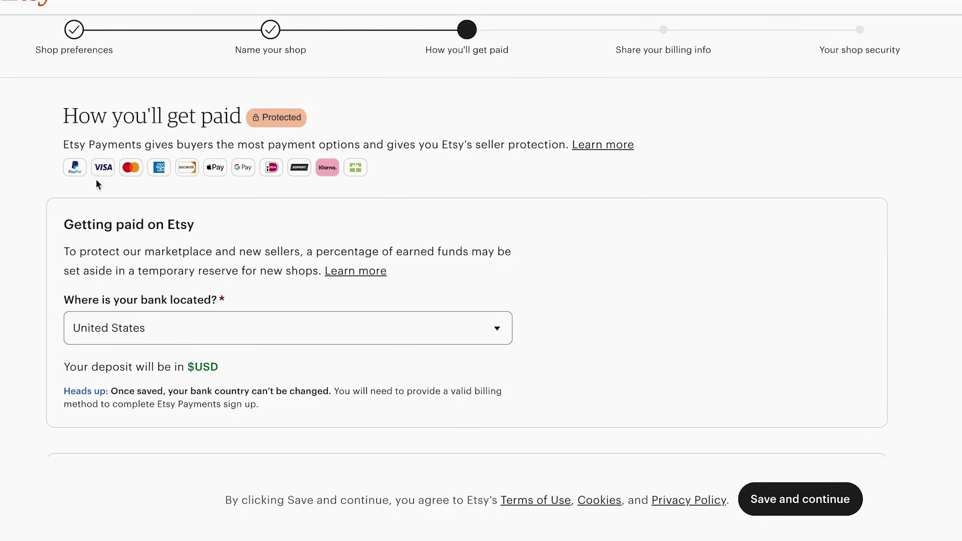
Go through the bank location, seller type, personal details and bank information of the payment setup, and save it
{"action": "scroll", "coordinate": [311, 220], "scroll_direction": "down", "scroll_amount": 1}
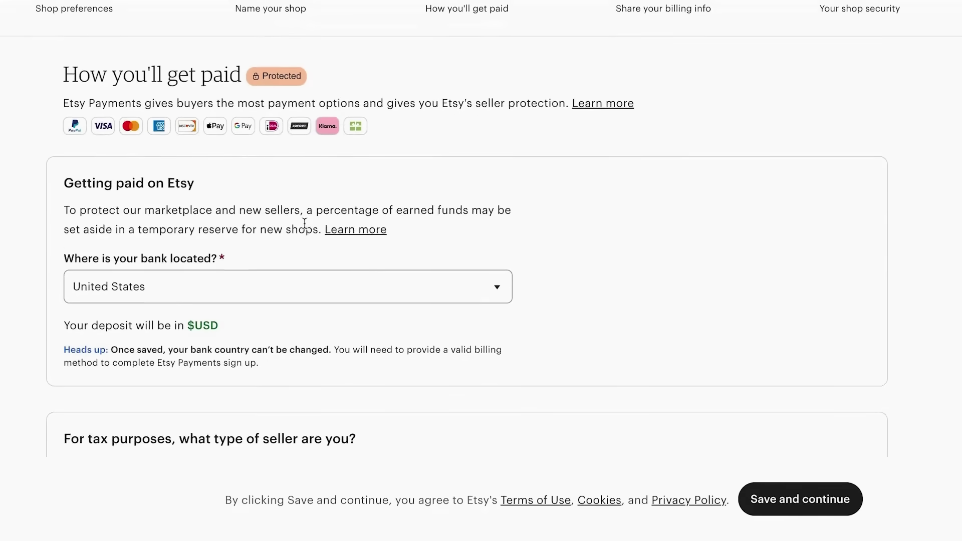
{"action": "scroll", "coordinate": [240, 314], "scroll_direction": "down", "scroll_amount": 3}
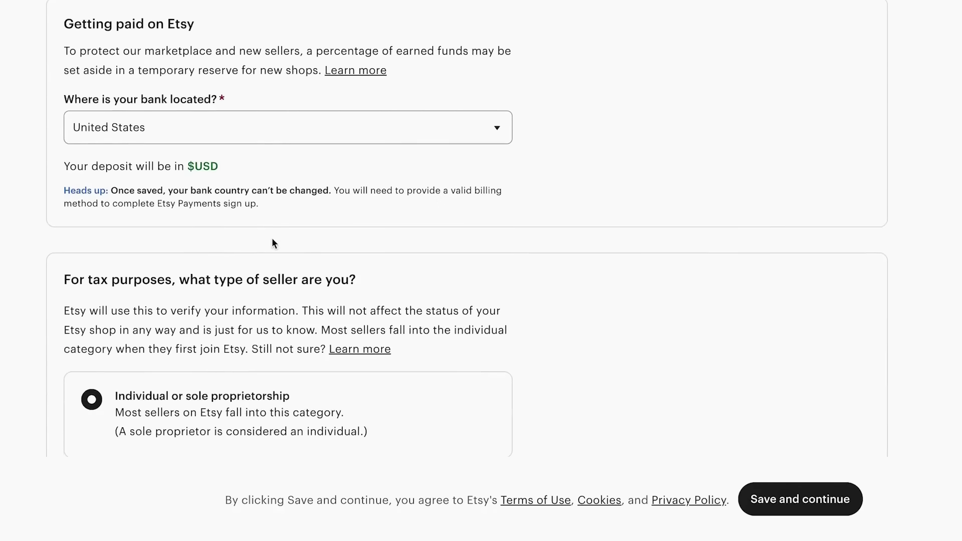
{"action": "scroll", "coordinate": [272, 237], "scroll_direction": "down", "scroll_amount": 5}
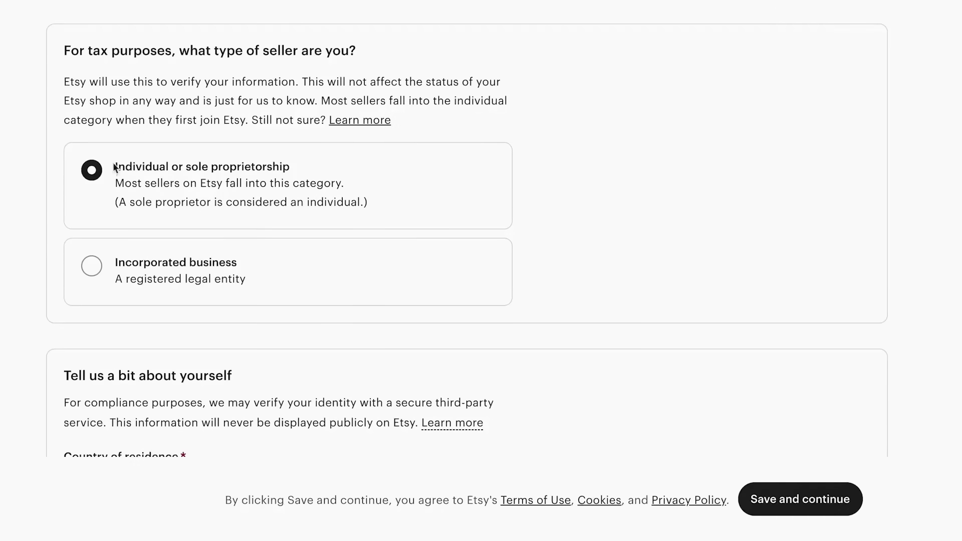
{"action": "scroll", "coordinate": [249, 214], "scroll_direction": "down", "scroll_amount": 7}
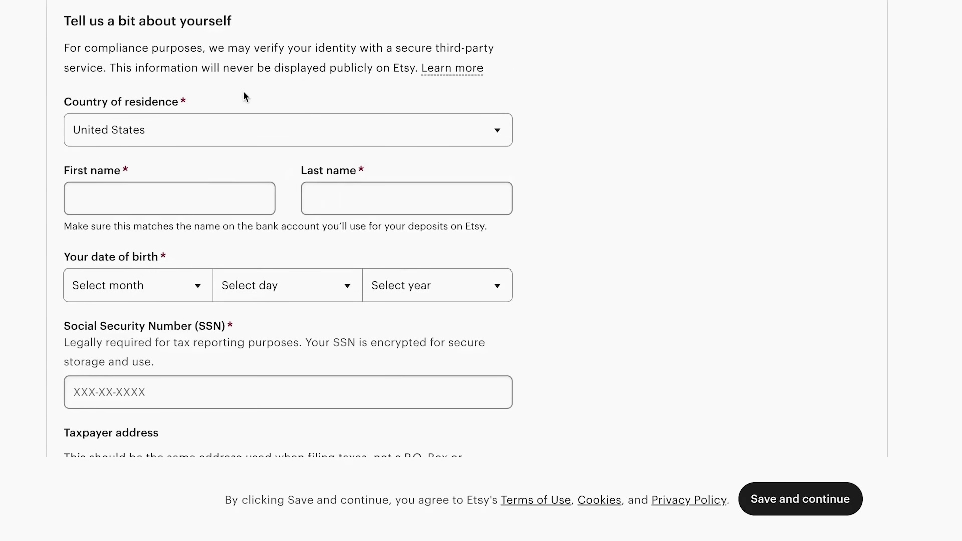
{"action": "scroll", "coordinate": [245, 97], "scroll_direction": "down", "scroll_amount": 2}
{"action": "scroll", "coordinate": [262, 296], "scroll_direction": "down", "scroll_amount": 1}
{"action": "scroll", "coordinate": [262, 294], "scroll_direction": "down", "scroll_amount": 7}
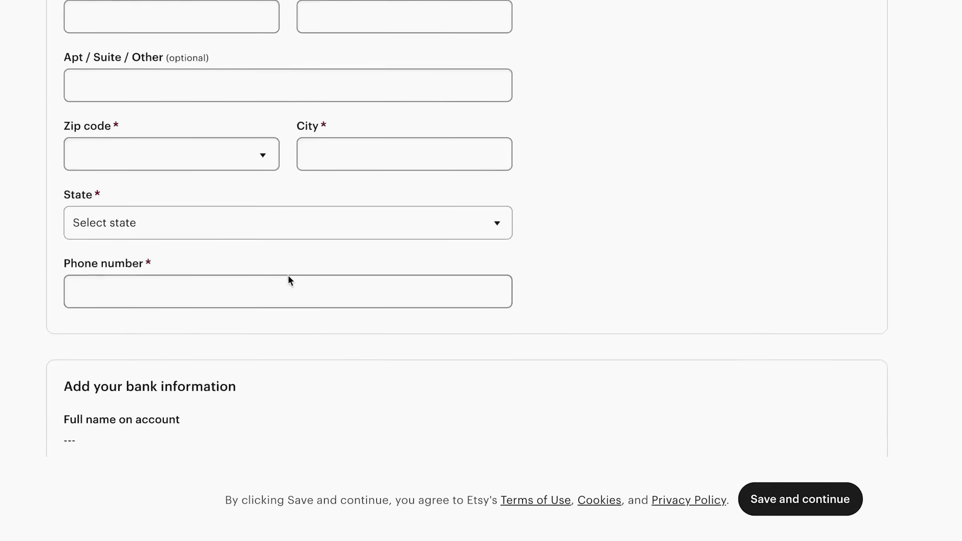
{"action": "scroll", "coordinate": [708, 283], "scroll_direction": "down", "scroll_amount": 10}
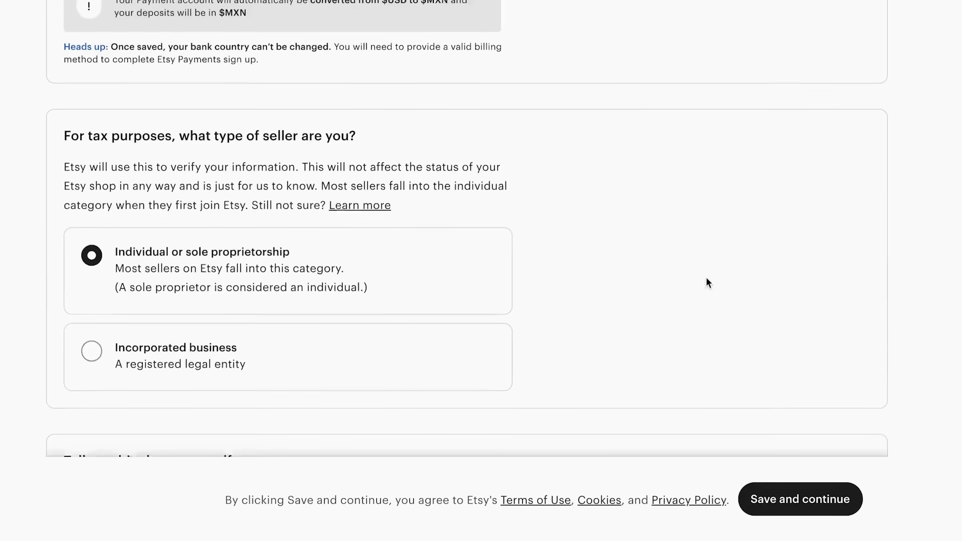
{"action": "left_click", "coordinate": [785, 508]}
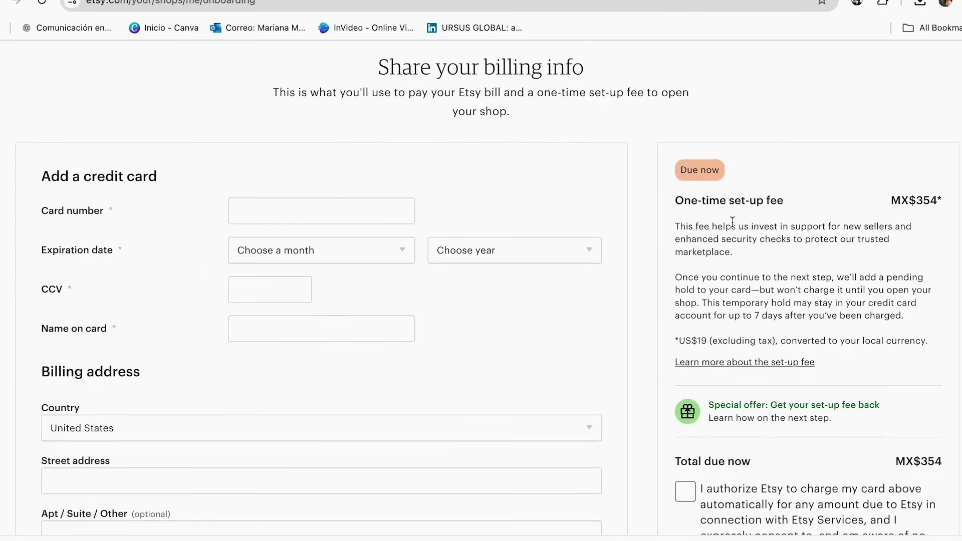
Review the one-time set-up fee and authorize Etsy to charge the card for amounts due
{"action": "scroll", "coordinate": [732, 221], "scroll_direction": "down", "scroll_amount": 1}
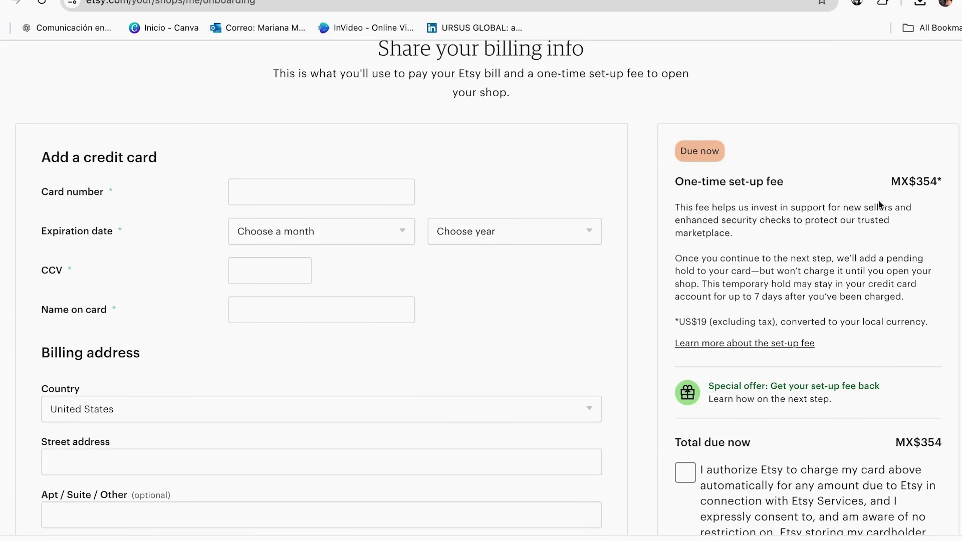
{"action": "scroll", "coordinate": [870, 203], "scroll_direction": "up", "scroll_amount": 2}
{"action": "scroll", "coordinate": [870, 204], "scroll_direction": "down", "scroll_amount": 5}
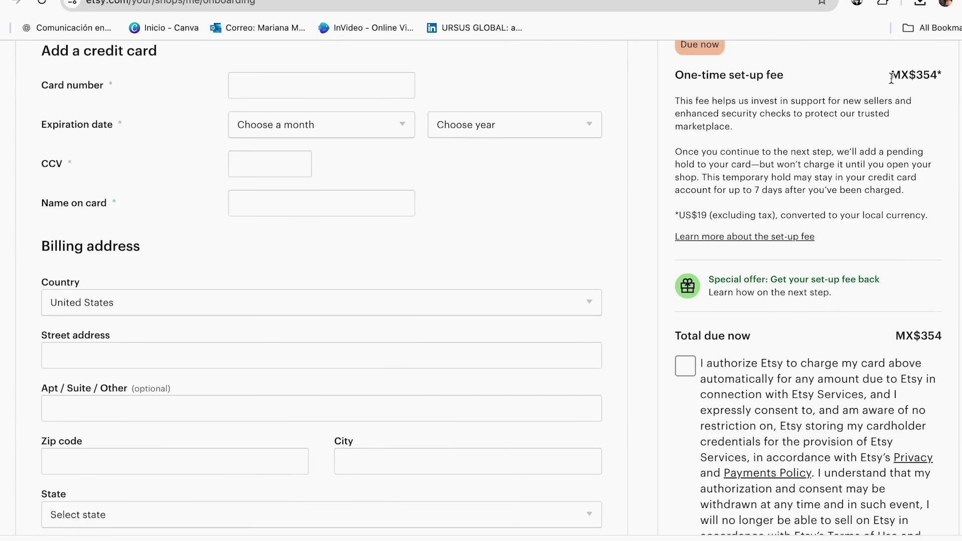
{"action": "scroll", "coordinate": [795, 278], "scroll_direction": "down", "scroll_amount": 2}
{"action": "left_click", "coordinate": [691, 278]}
Examine the credit card and billing address fields of the billing form
{"action": "scroll", "coordinate": [768, 281], "scroll_direction": "up", "scroll_amount": 3}
{"action": "scroll", "coordinate": [778, 308], "scroll_direction": "up", "scroll_amount": 3}
{"action": "scroll", "coordinate": [363, 153], "scroll_direction": "down", "scroll_amount": 3}
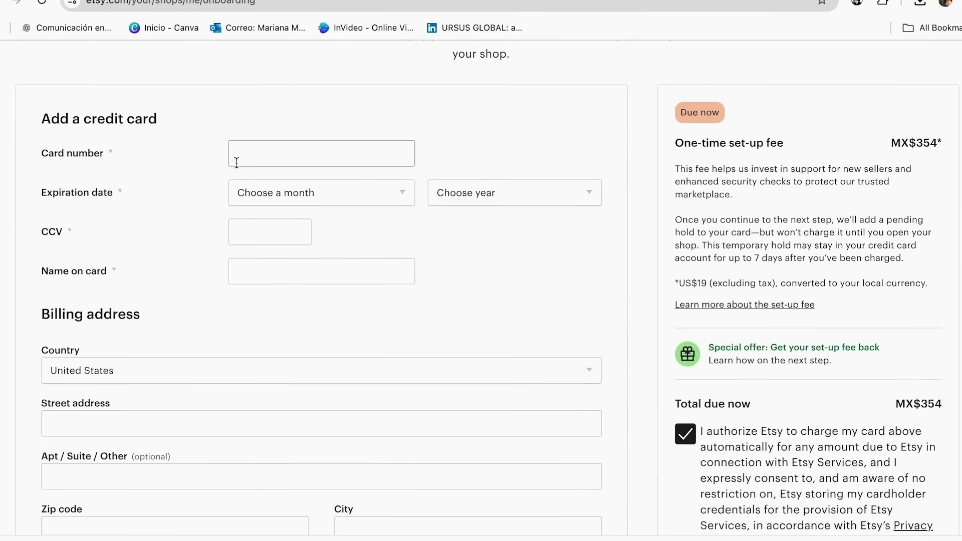
{"action": "scroll", "coordinate": [227, 191], "scroll_direction": "down", "scroll_amount": 3}
{"action": "scroll", "coordinate": [226, 191], "scroll_direction": "up", "scroll_amount": 2}
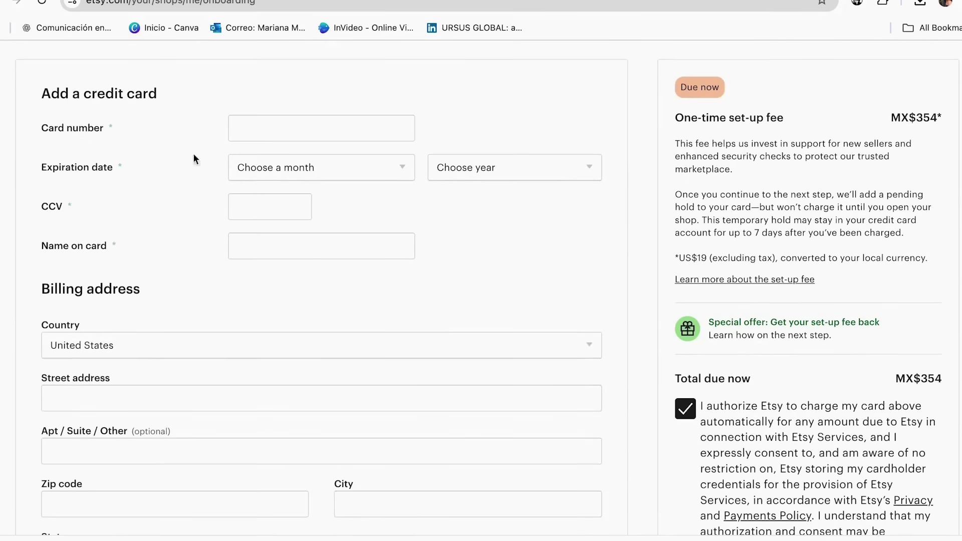
{"action": "scroll", "coordinate": [290, 232], "scroll_direction": "down", "scroll_amount": 4}
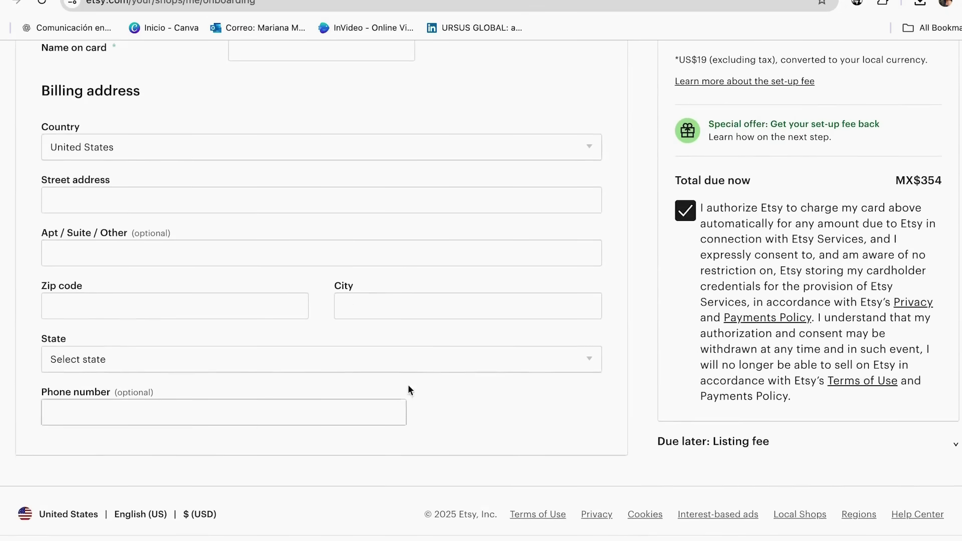
{"action": "scroll", "coordinate": [694, 348], "scroll_direction": "up", "scroll_amount": 2}
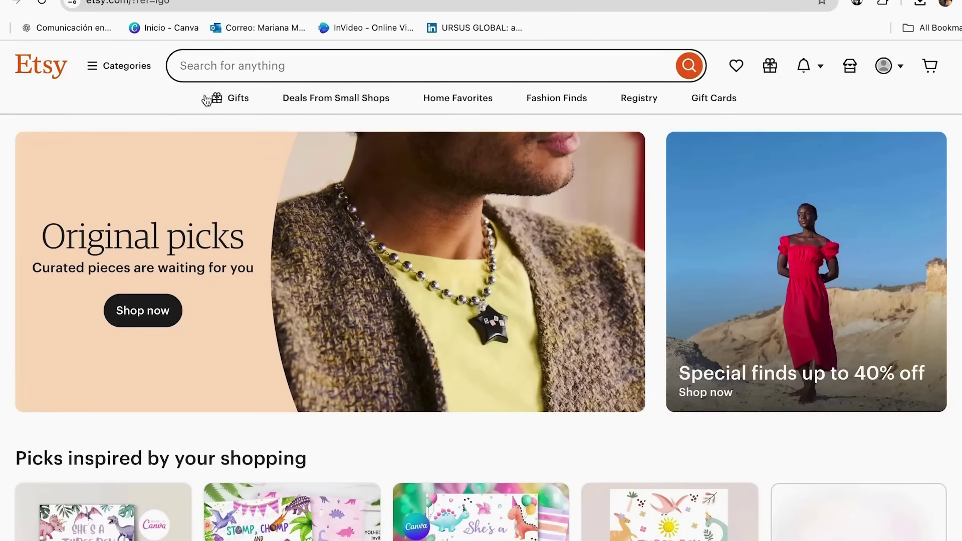
Search Etsy for "costum picture shirt" using the suggested search term
{"action": "left_click", "coordinate": [470, 67]}
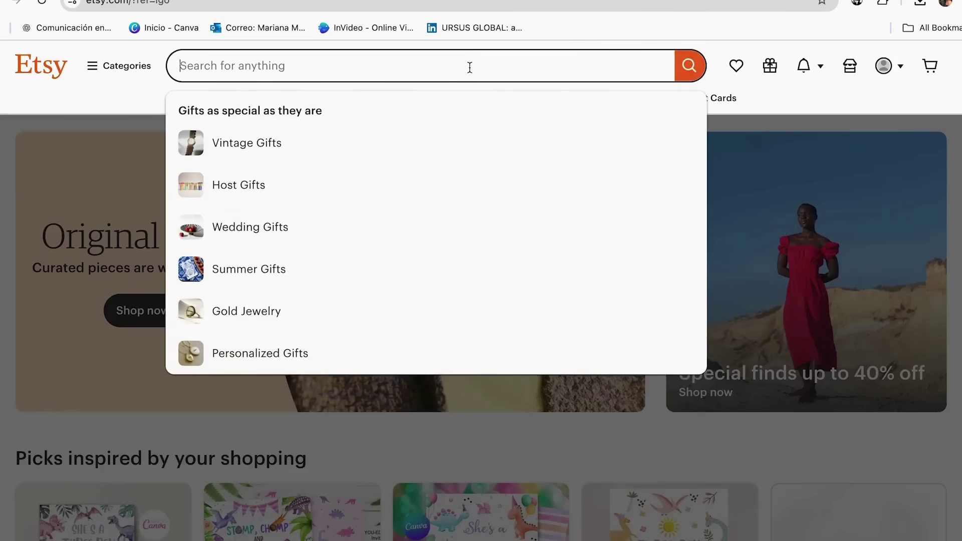
{"action": "type", "text": "costum"}
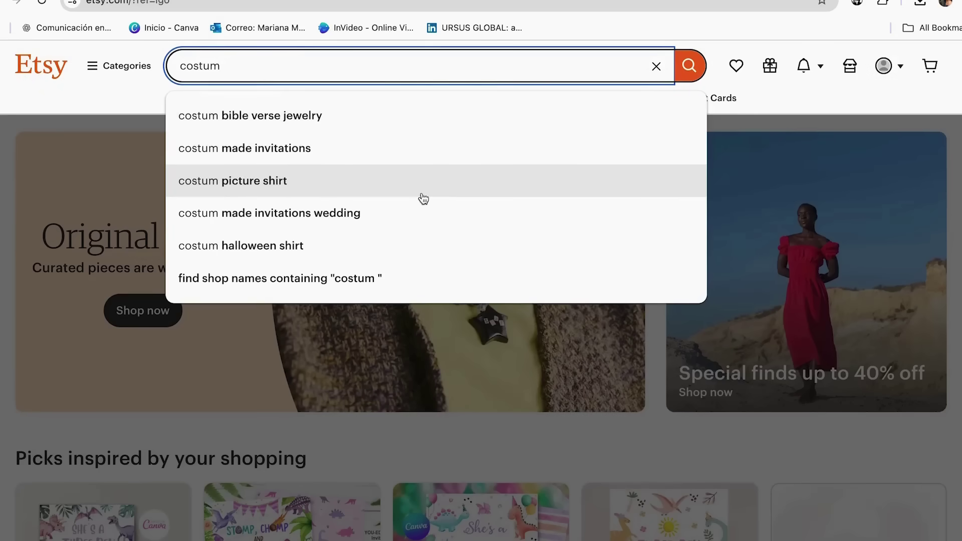
{"action": "left_click", "coordinate": [309, 191]}
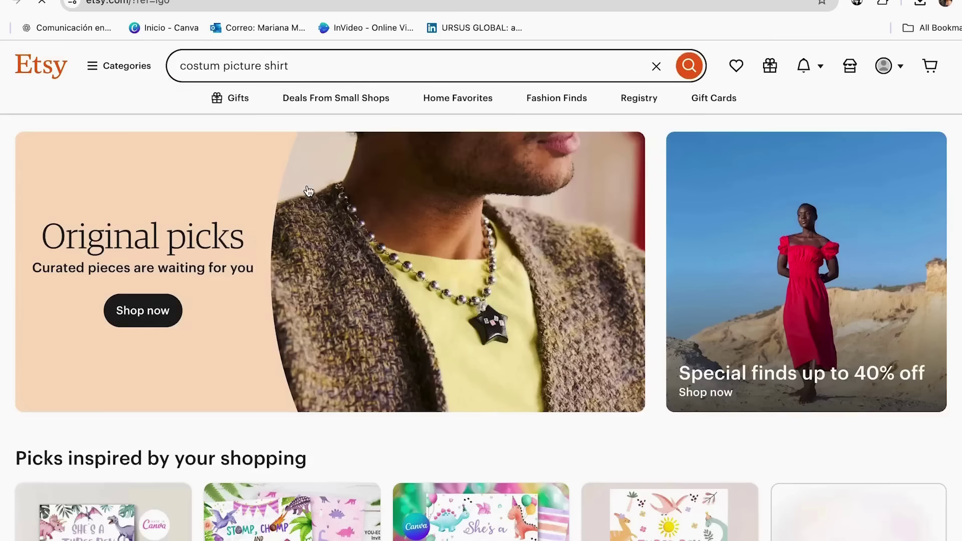
{"action": "left_click", "coordinate": [301, 65]}
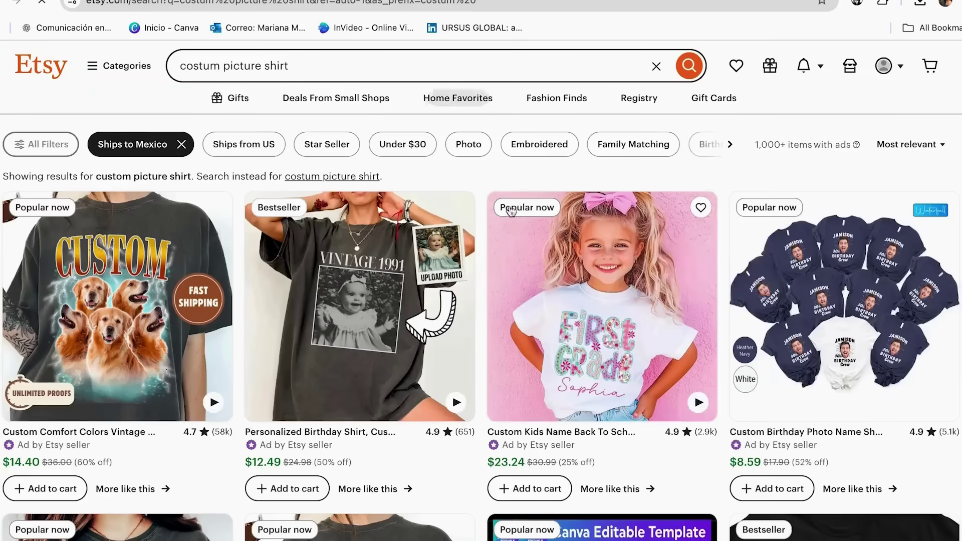
Browse the shirt results and open the Custom Embroidered Photo listing
{"action": "scroll", "coordinate": [500, 152], "scroll_direction": "down", "scroll_amount": 2}
{"action": "scroll", "coordinate": [501, 152], "scroll_direction": "down", "scroll_amount": 10}
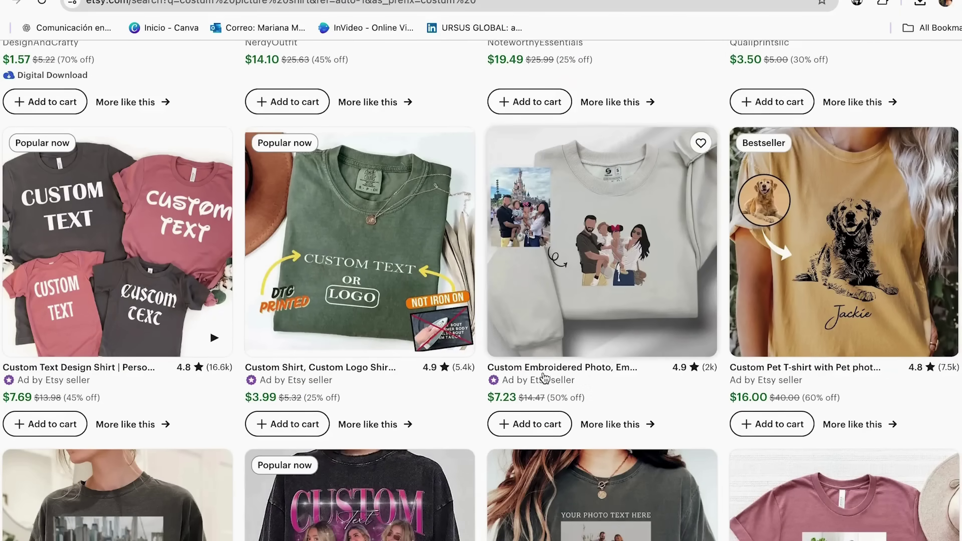
{"action": "left_click", "coordinate": [596, 368]}
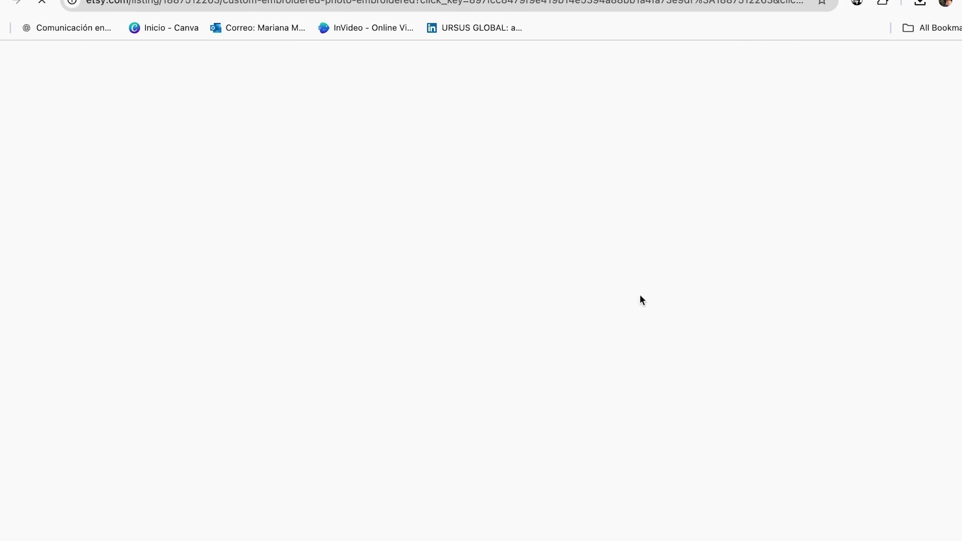
Examine the embroidered shirt listing's price, size and color options, personalization, reviews and seller information
{"action": "scroll", "coordinate": [640, 299], "scroll_direction": "down", "scroll_amount": 1}
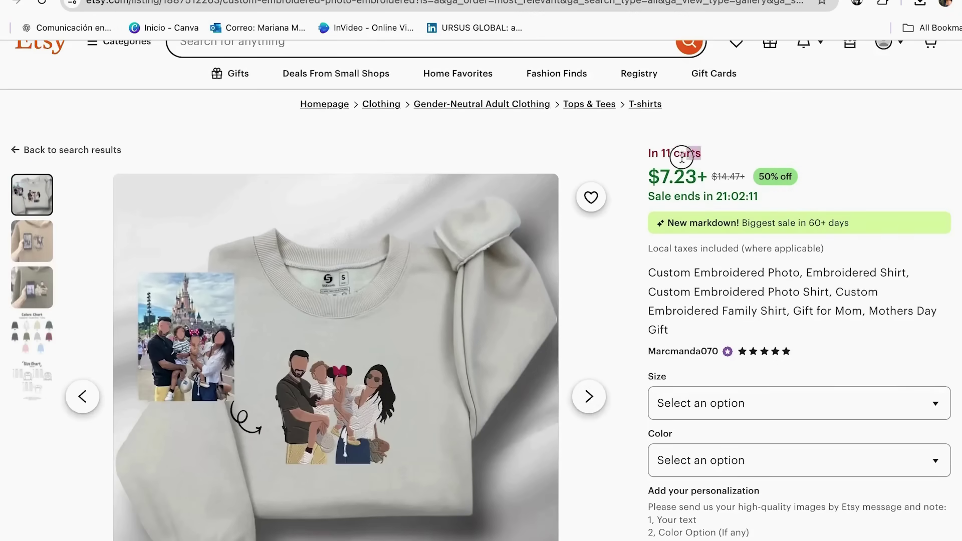
{"action": "scroll", "coordinate": [744, 233], "scroll_direction": "down", "scroll_amount": 1}
{"action": "scroll", "coordinate": [743, 234], "scroll_direction": "down", "scroll_amount": 2}
{"action": "scroll", "coordinate": [743, 233], "scroll_direction": "down", "scroll_amount": 3}
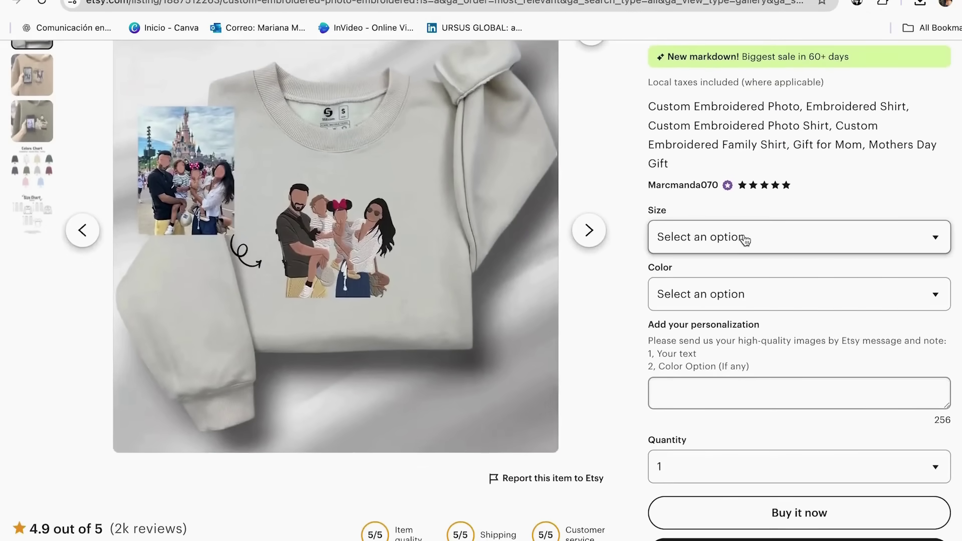
{"action": "scroll", "coordinate": [761, 251], "scroll_direction": "down", "scroll_amount": 12}
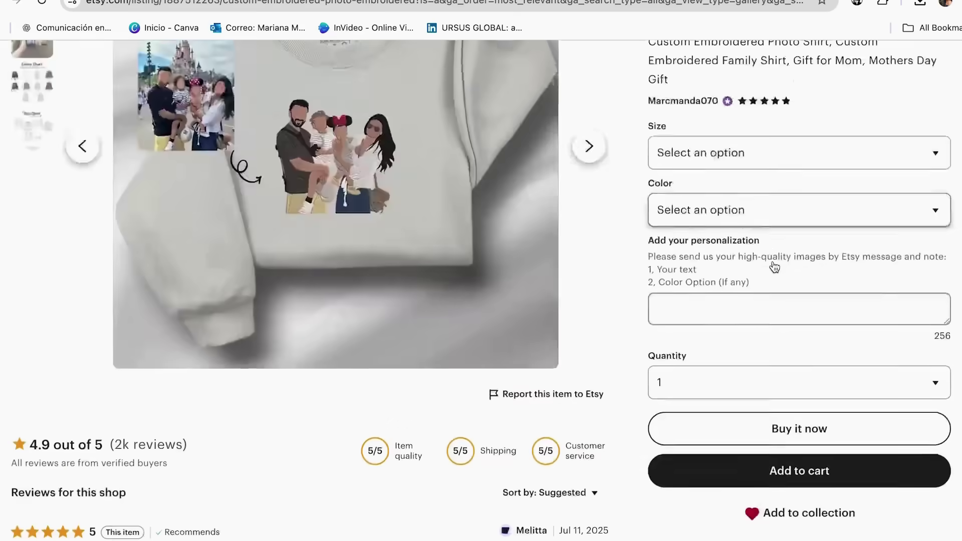
{"action": "scroll", "coordinate": [773, 261], "scroll_direction": "down", "scroll_amount": 8}
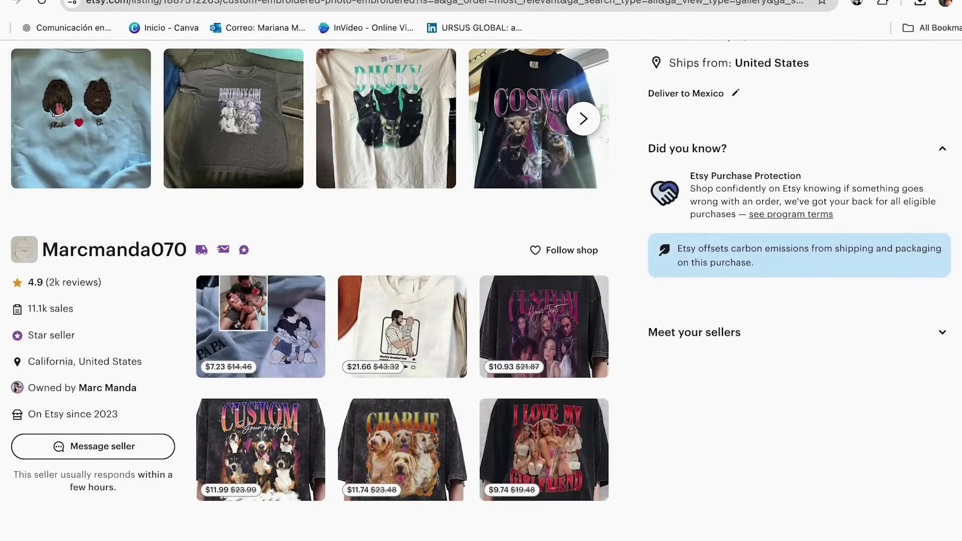
Open EverBee in a new browser tab
{"action": "key", "text": "super+t"}
{"action": "type", "text": "ev"}
{"action": "key", "text": "Return"}
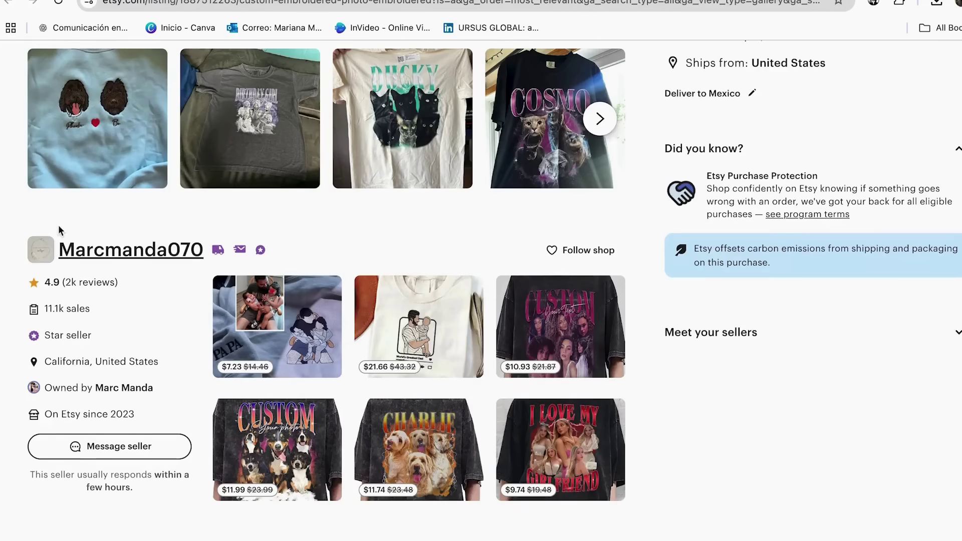
Open the Etsy shop page of the listing's seller and copy the shop name
{"action": "left_click_drag", "start_coordinate": [59, 230], "coordinate": [190, 269]}
{"action": "left_click", "coordinate": [191, 264]}
{"action": "left_click_drag", "start_coordinate": [93, 388], "coordinate": [243, 389]}
{"action": "key", "text": "ctrl+c"}
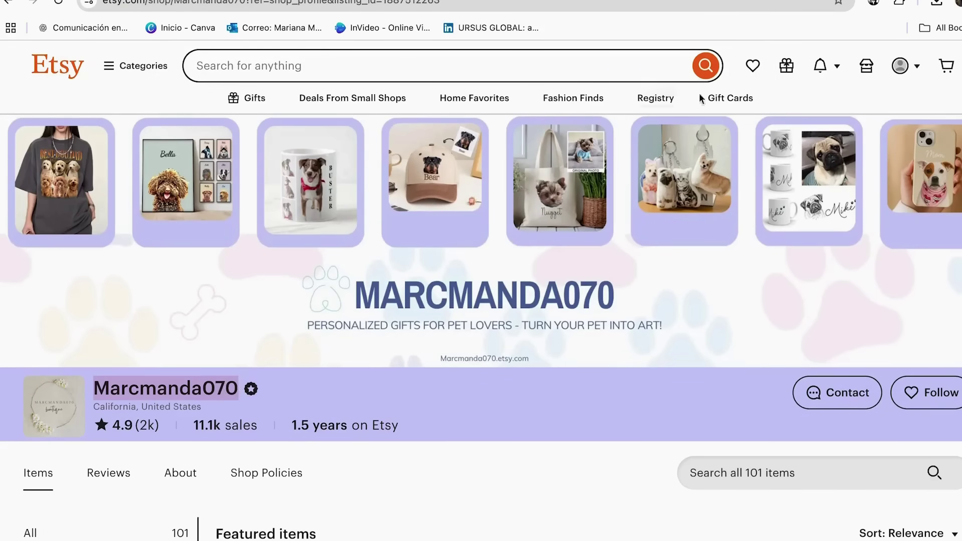
Look up the copied shop name in EverBee's Shop Analyzer, open the shop's overview and dismiss the reconnect prompt
{"action": "left_click", "coordinate": [86, 230]}
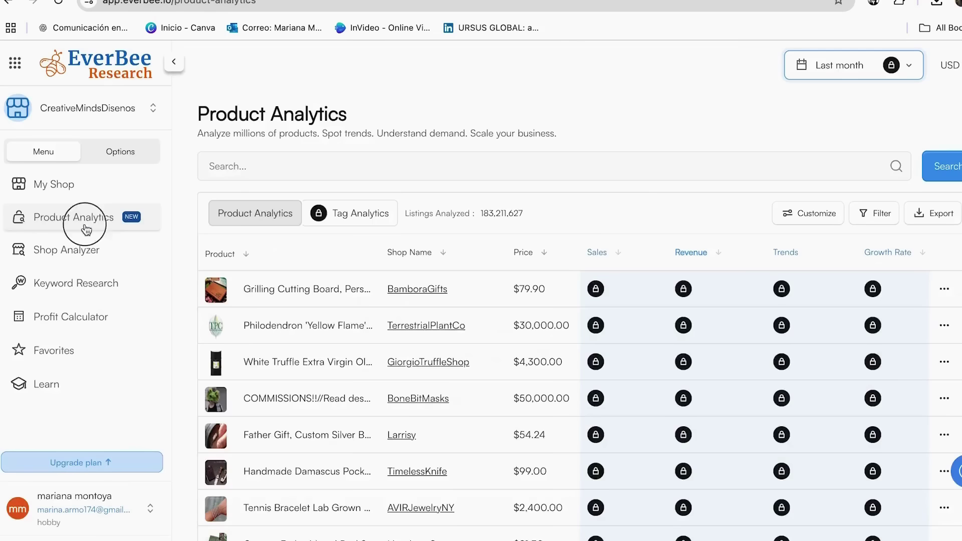
{"action": "left_click", "coordinate": [70, 249]}
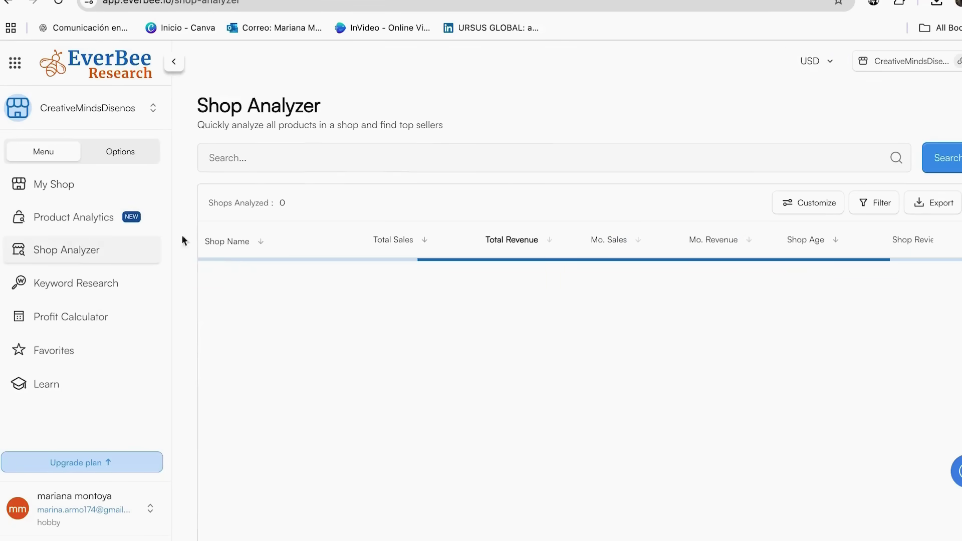
{"action": "left_click", "coordinate": [256, 160]}
{"action": "key", "text": "ctrl+v"}
{"action": "left_click", "coordinate": [940, 158]}
{"action": "left_click", "coordinate": [928, 158]}
{"action": "left_click", "coordinate": [240, 281]}
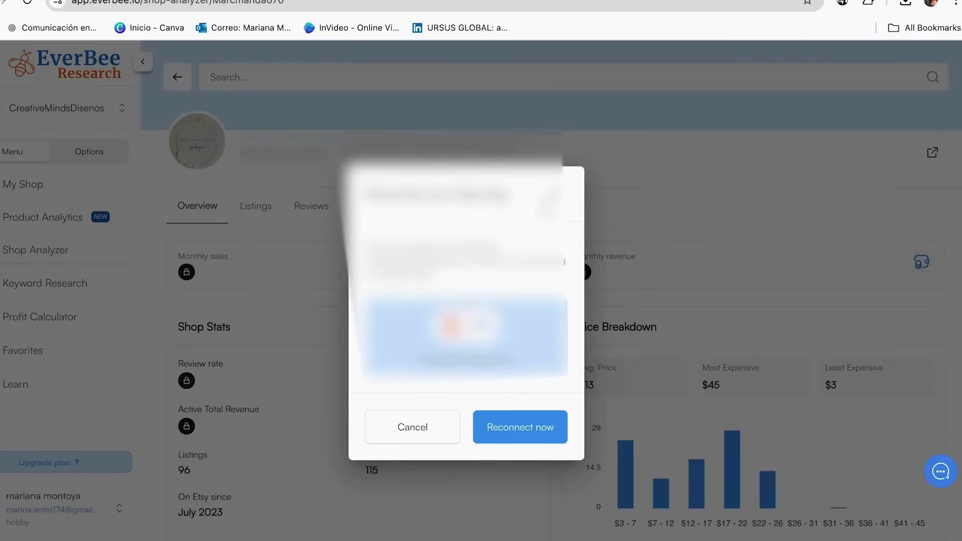
{"action": "left_click", "coordinate": [555, 200]}
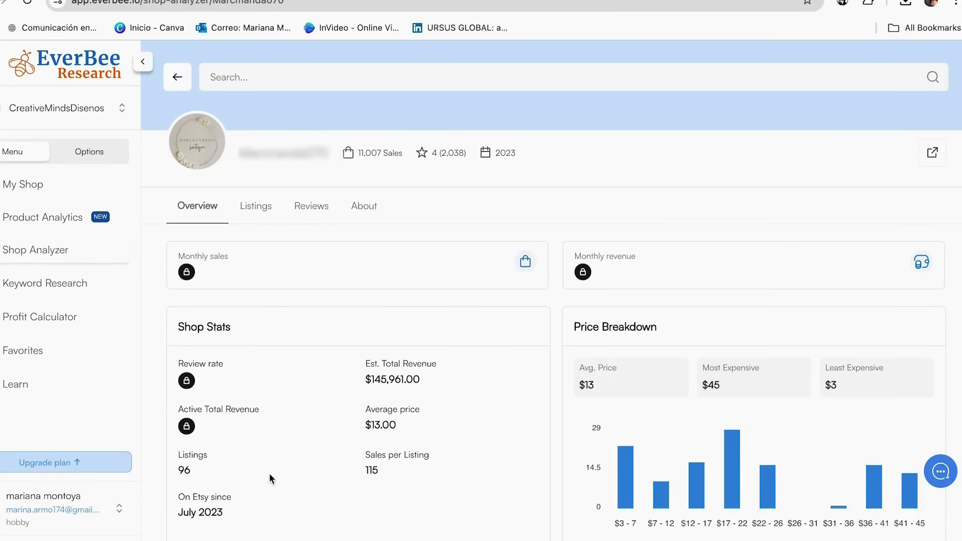
Examine the estimated total revenue in the shop's stats
{"action": "left_click_drag", "start_coordinate": [365, 379], "coordinate": [429, 386]}
{"action": "left_click", "coordinate": [413, 384]}
{"action": "triple_click", "coordinate": [396, 382]}
{"action": "left_click", "coordinate": [526, 336]}
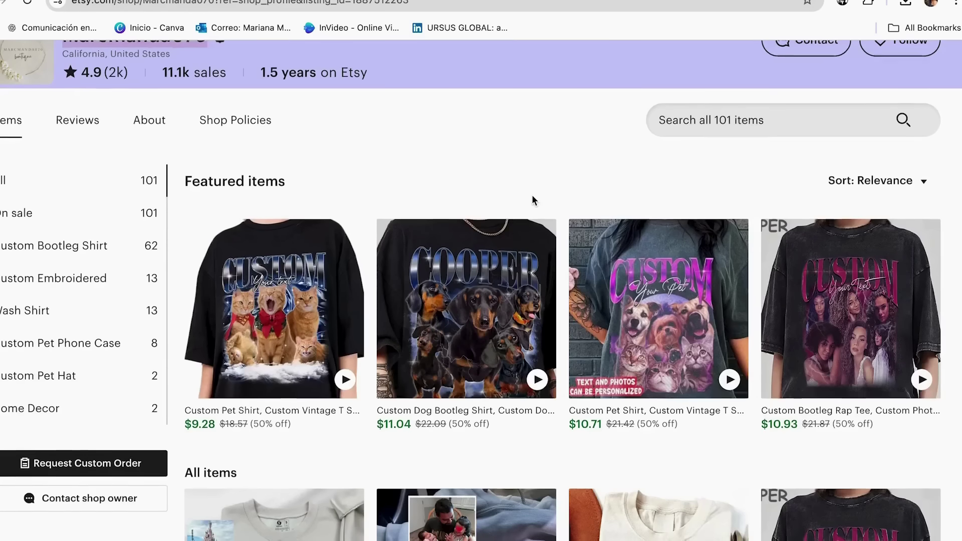
Browse the featured items and full item list on the seller's Etsy shop page
{"action": "scroll", "coordinate": [532, 194], "scroll_direction": "down", "scroll_amount": 1}
{"action": "scroll", "coordinate": [534, 201], "scroll_direction": "down", "scroll_amount": 4}
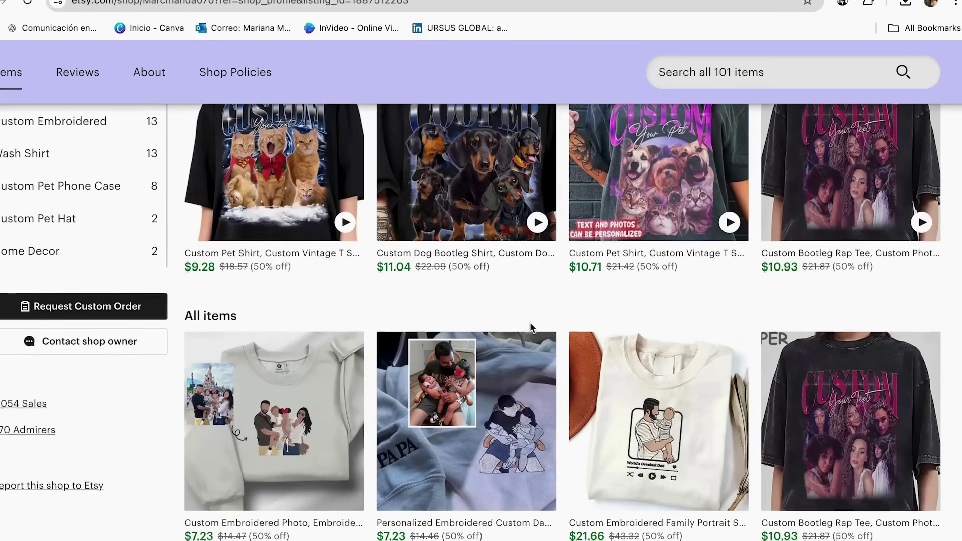
{"action": "scroll", "coordinate": [641, 321], "scroll_direction": "down", "scroll_amount": 2}
{"action": "scroll", "coordinate": [644, 316], "scroll_direction": "up", "scroll_amount": 1}
{"action": "scroll", "coordinate": [514, 293], "scroll_direction": "down", "scroll_amount": 8}
{"action": "scroll", "coordinate": [514, 382], "scroll_direction": "down", "scroll_amount": 1}
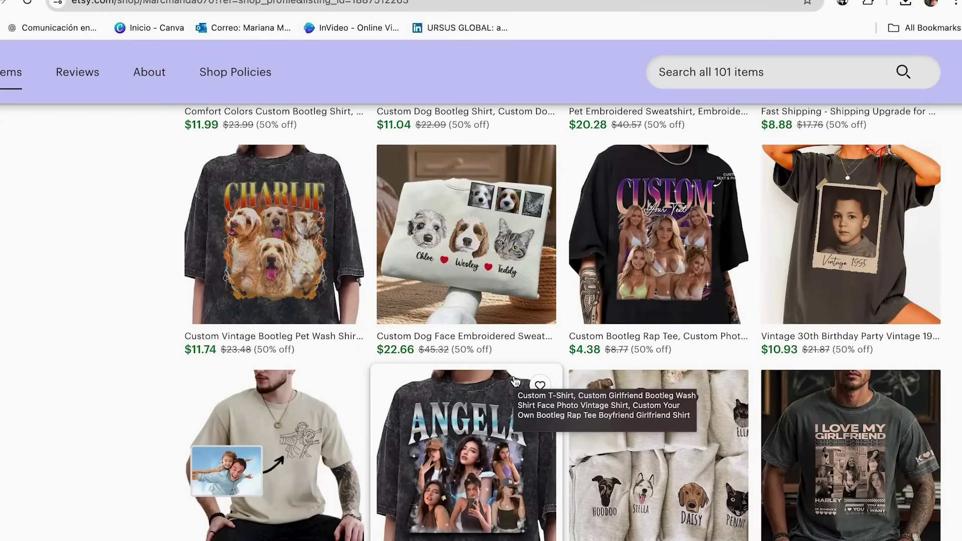
Switch to Dzine and create a new blank project with a 1:1 aspect ratio at 1536 × 1536
{"action": "scroll", "coordinate": [515, 382], "scroll_direction": "up", "scroll_amount": 15}
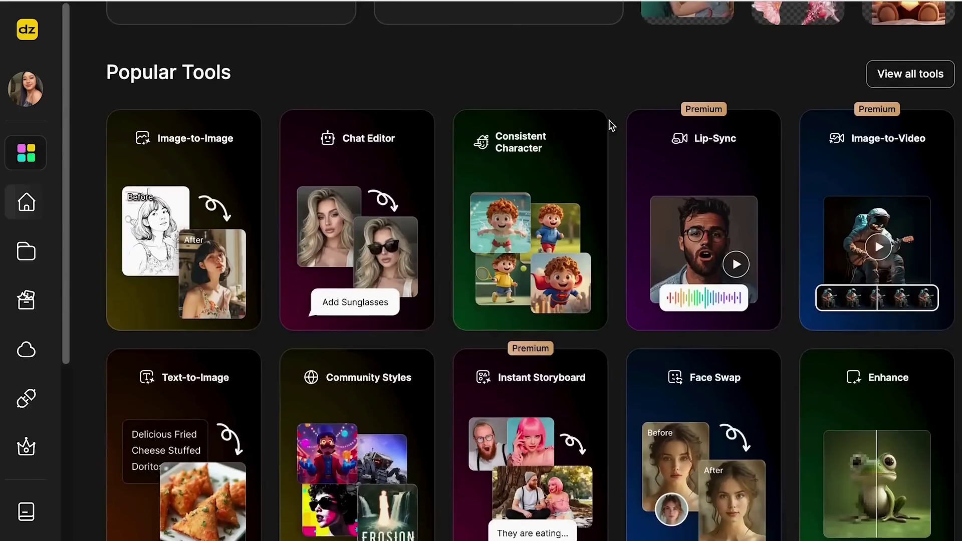
{"action": "scroll", "coordinate": [609, 124], "scroll_direction": "up", "scroll_amount": 8}
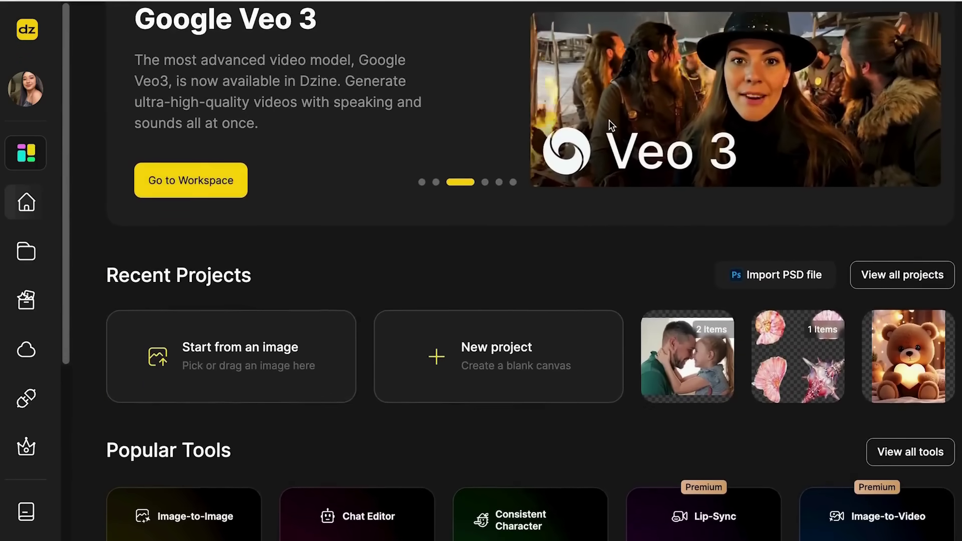
{"action": "scroll", "coordinate": [610, 125], "scroll_direction": "up", "scroll_amount": 1}
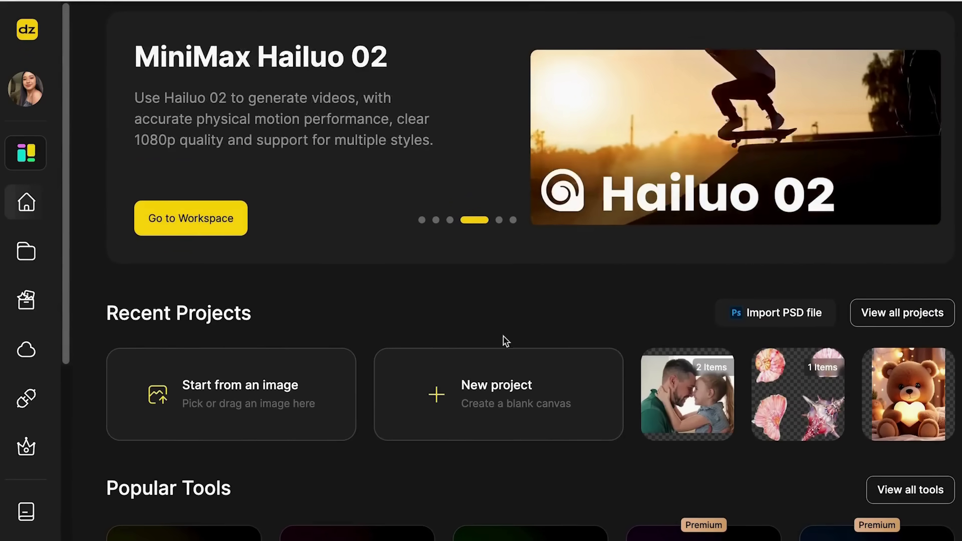
{"action": "left_click", "coordinate": [436, 401]}
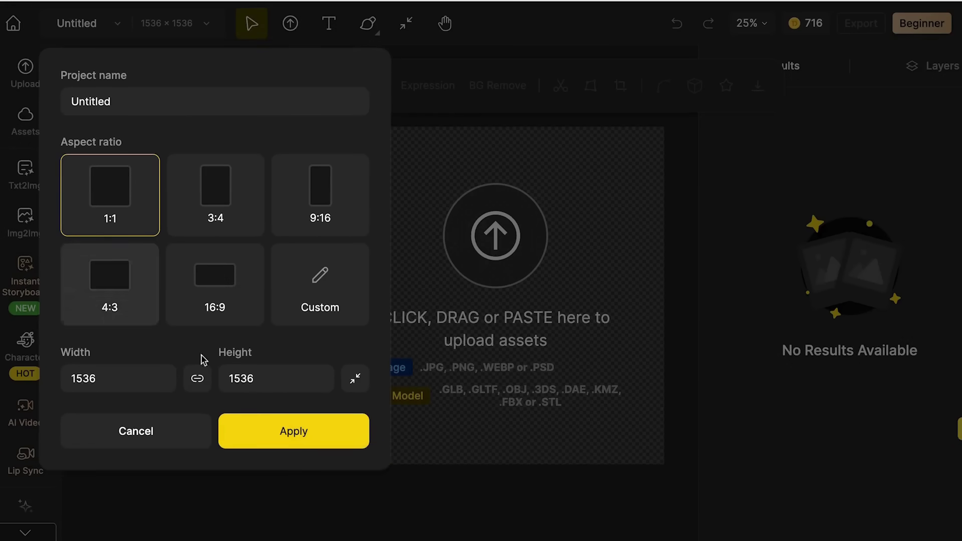
{"action": "left_click", "coordinate": [304, 432]}
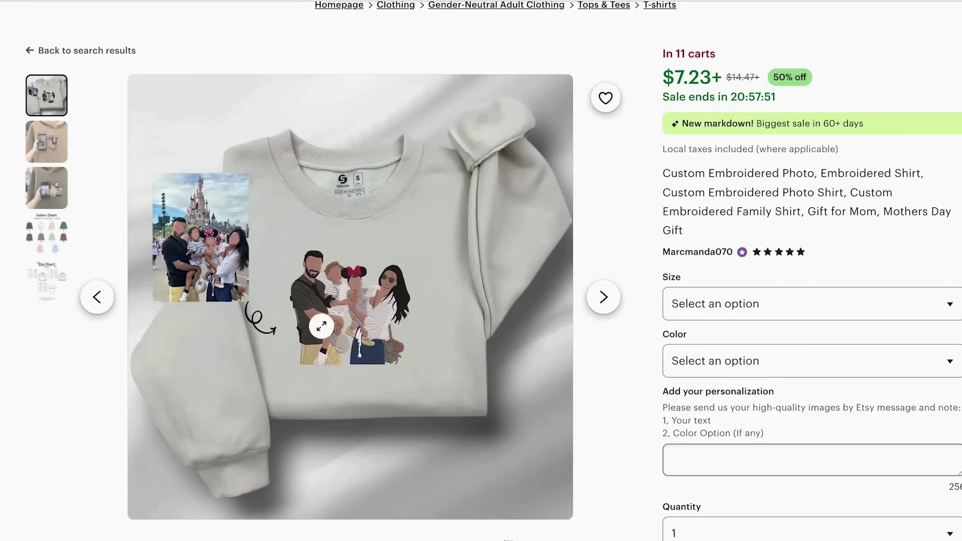
View the second and third sample photos of the custom embroidered family shirt listing on Etsy
{"action": "left_click", "coordinate": [46, 142]}
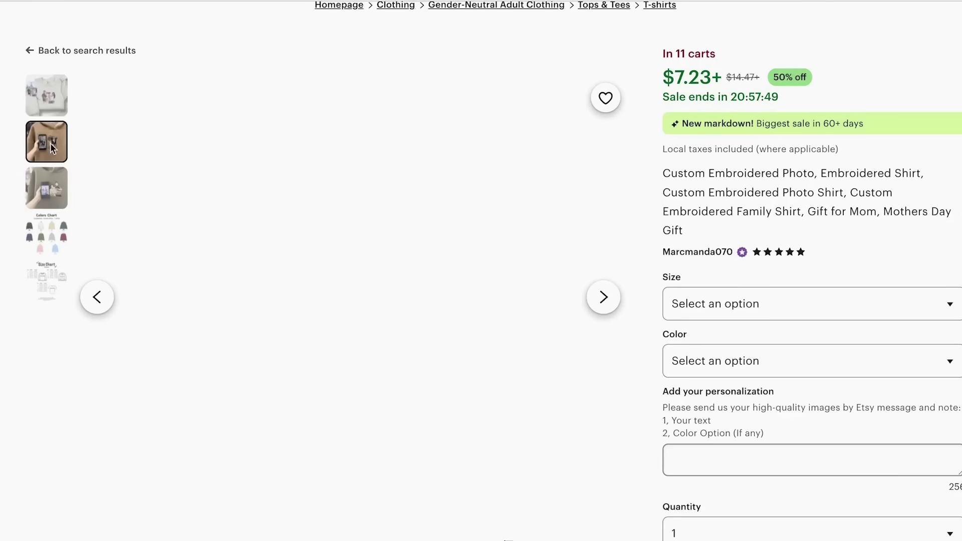
{"action": "left_click", "coordinate": [47, 188]}
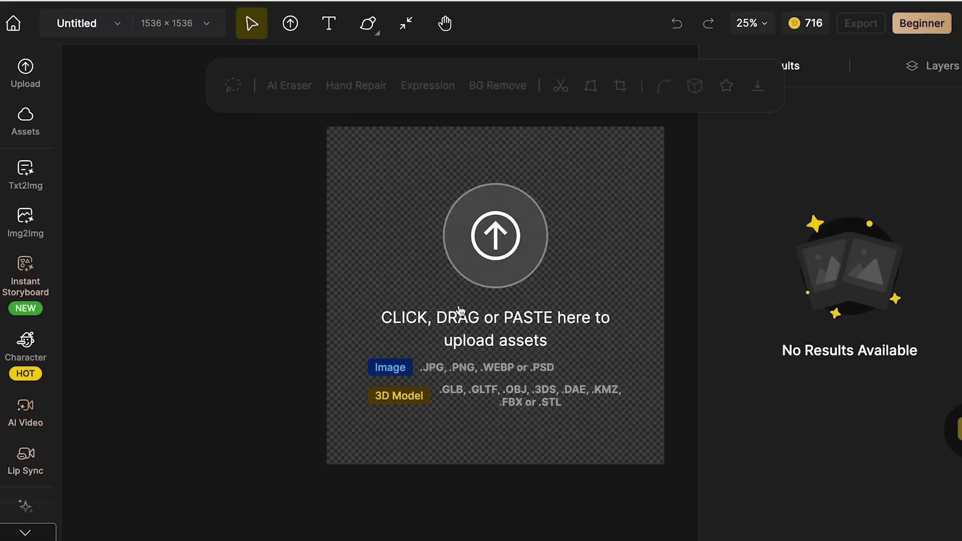
Return to the Dzine canvas, upload the portrait photo of the woman and remove its background
{"action": "left_click", "coordinate": [303, 313]}
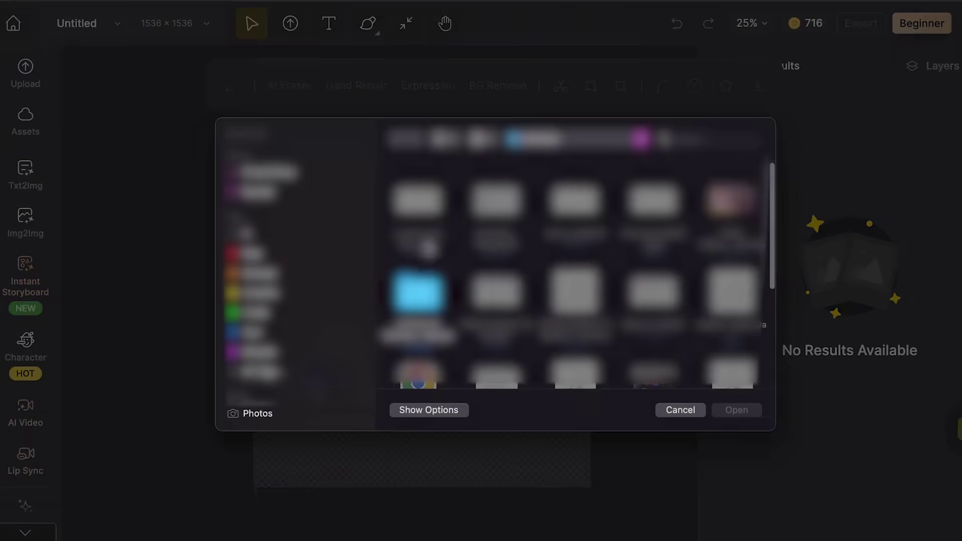
{"action": "double_click", "coordinate": [419, 290]}
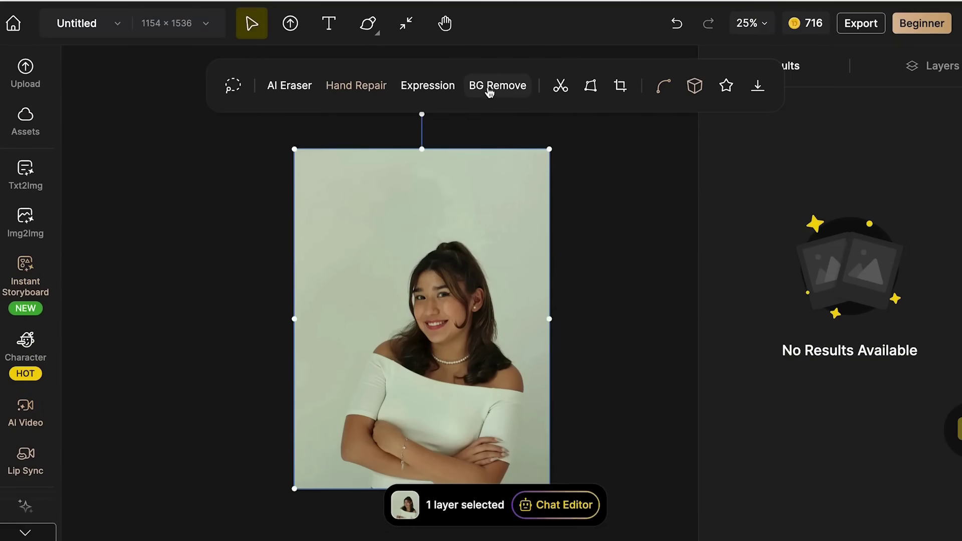
{"action": "left_click", "coordinate": [489, 90]}
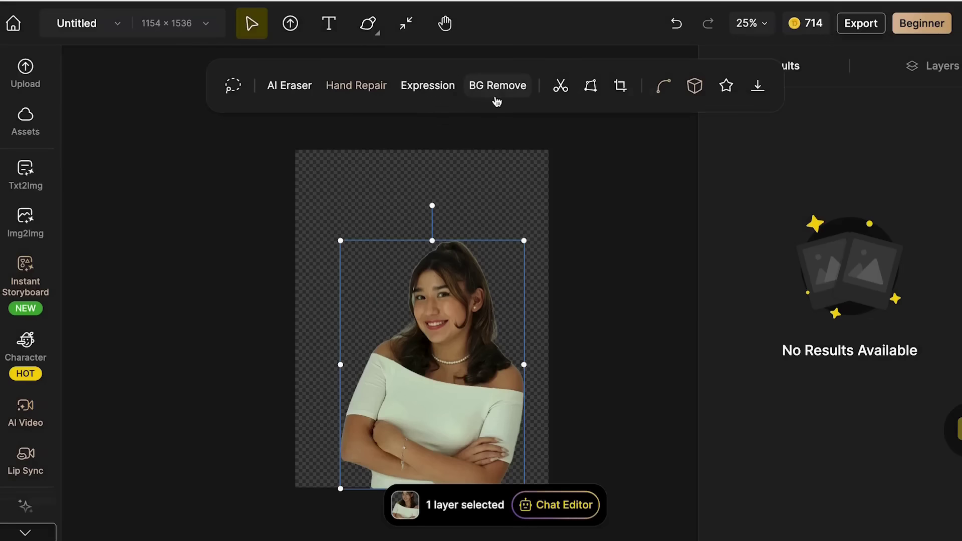
Enlarge the portrait cutout to nearly fill the canvas and center it horizontally
{"action": "left_click_drag", "start_coordinate": [340, 241], "coordinate": [280, 178]}
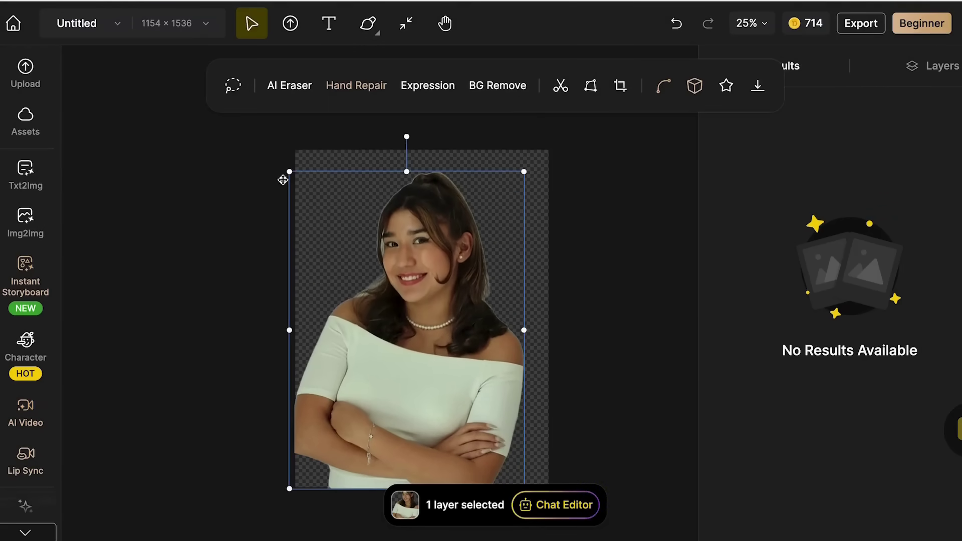
{"action": "left_click_drag", "start_coordinate": [380, 281], "coordinate": [393, 282]}
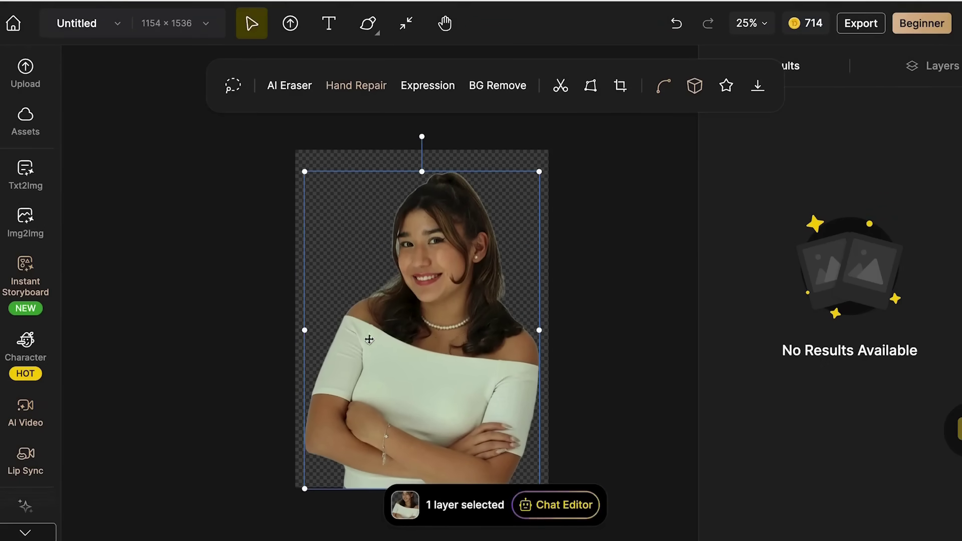
Browse the Image-to-Image style library, including the Realistic, Portrait and 3D categories
{"action": "left_click", "coordinate": [28, 231]}
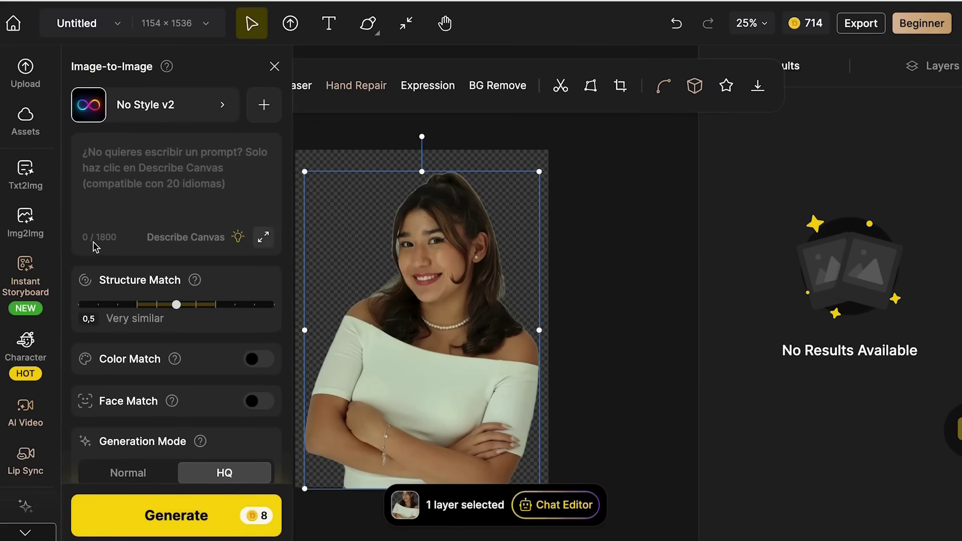
{"action": "left_click", "coordinate": [224, 121]}
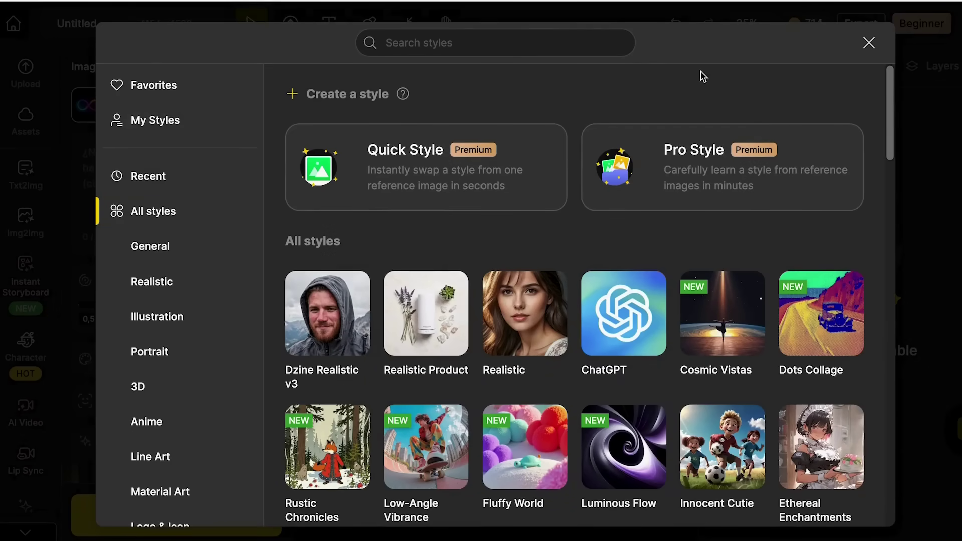
{"action": "scroll", "coordinate": [563, 457], "scroll_direction": "down", "scroll_amount": 2}
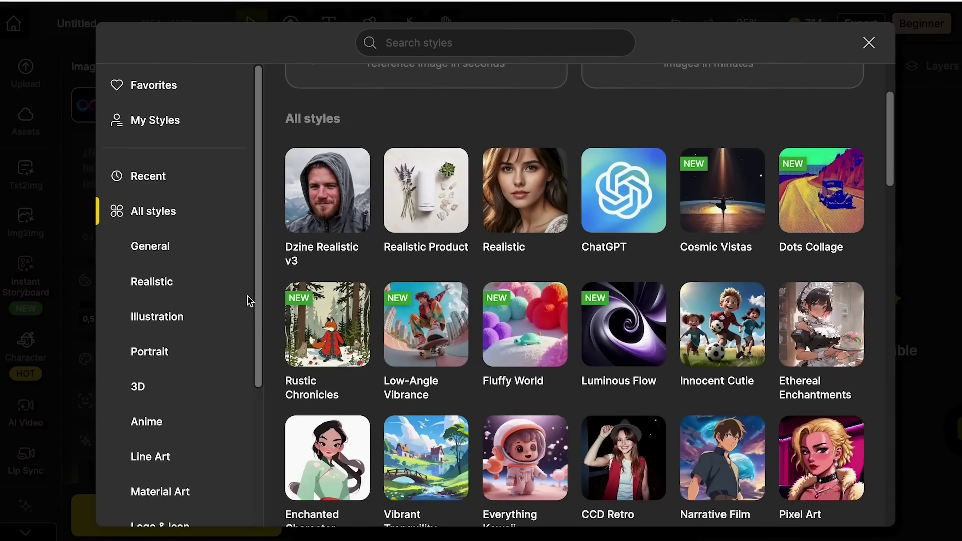
{"action": "left_click", "coordinate": [182, 295]}
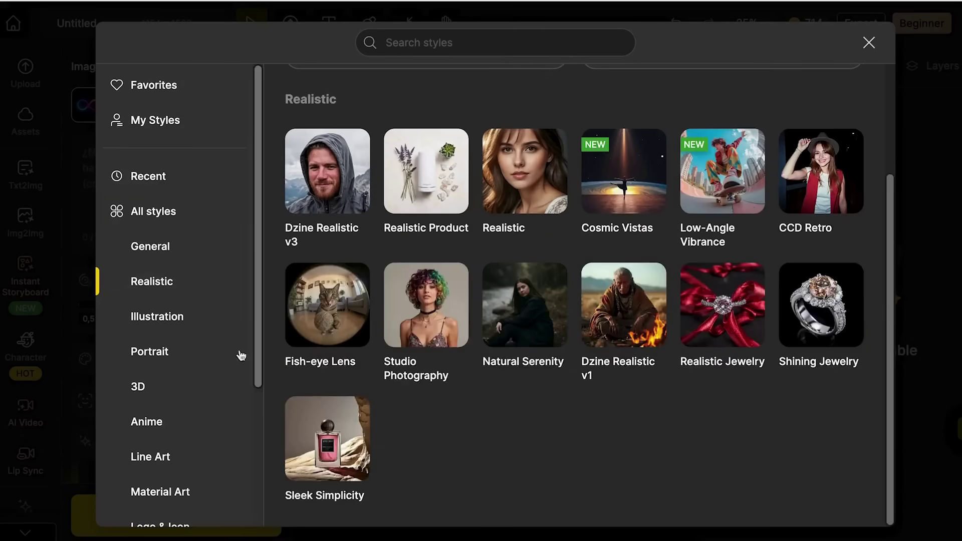
{"action": "left_click", "coordinate": [180, 359]}
{"action": "scroll", "coordinate": [574, 335], "scroll_direction": "up", "scroll_amount": 7}
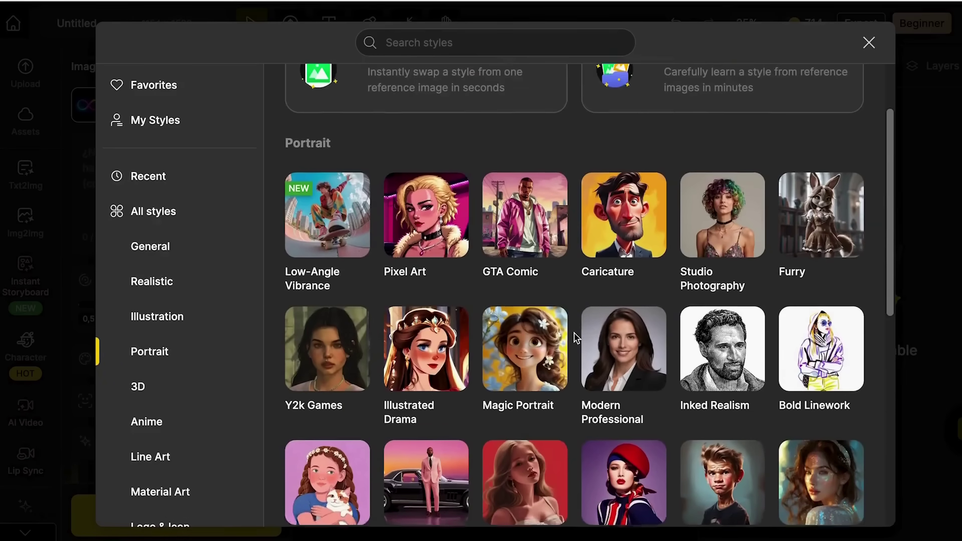
{"action": "scroll", "coordinate": [575, 336], "scroll_direction": "down", "scroll_amount": 2}
{"action": "scroll", "coordinate": [576, 338], "scroll_direction": "down", "scroll_amount": 6}
{"action": "scroll", "coordinate": [575, 331], "scroll_direction": "up", "scroll_amount": 1}
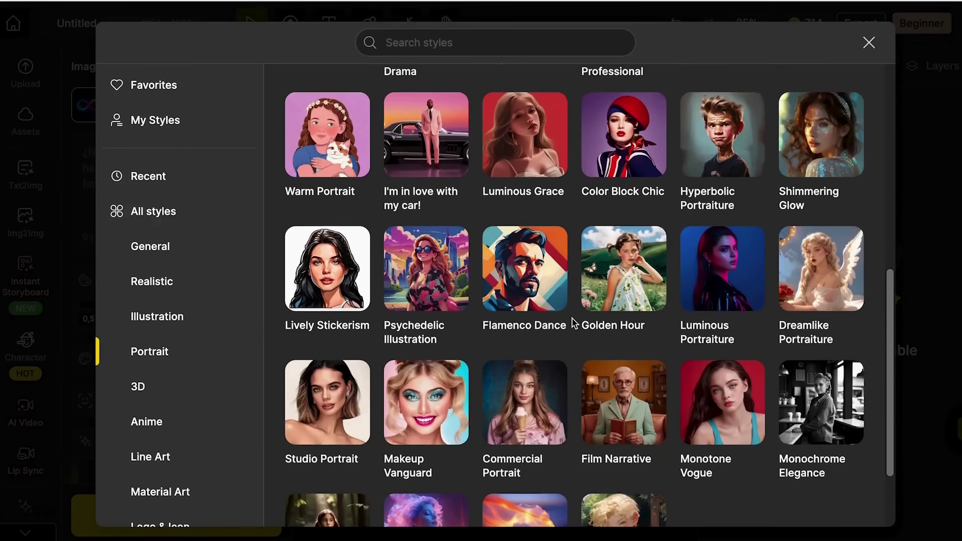
{"action": "scroll", "coordinate": [573, 324], "scroll_direction": "down", "scroll_amount": 2}
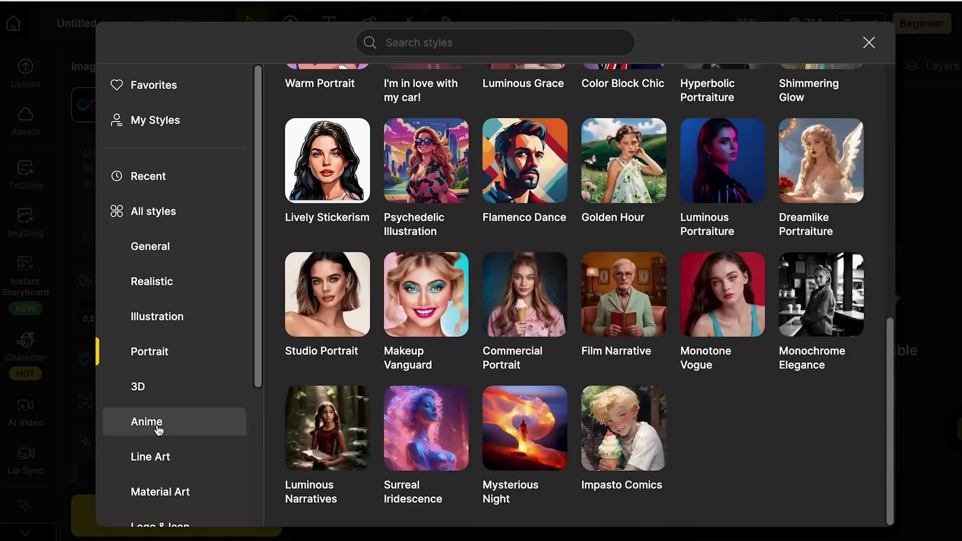
{"action": "left_click", "coordinate": [155, 384]}
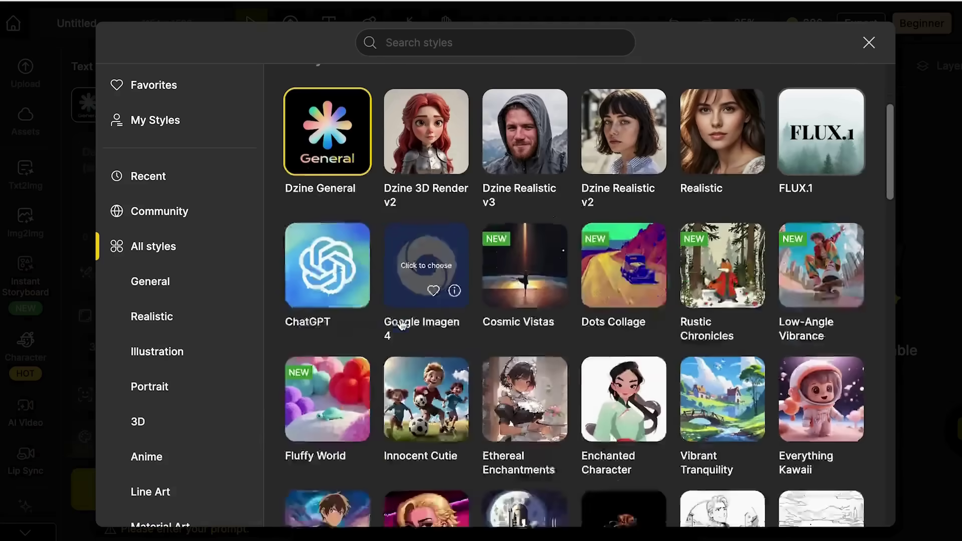
Choose the Warm Portrait style from the Portrait category for Text to Image
{"action": "scroll", "coordinate": [402, 326], "scroll_direction": "down", "scroll_amount": 2}
{"action": "left_click", "coordinate": [236, 389]}
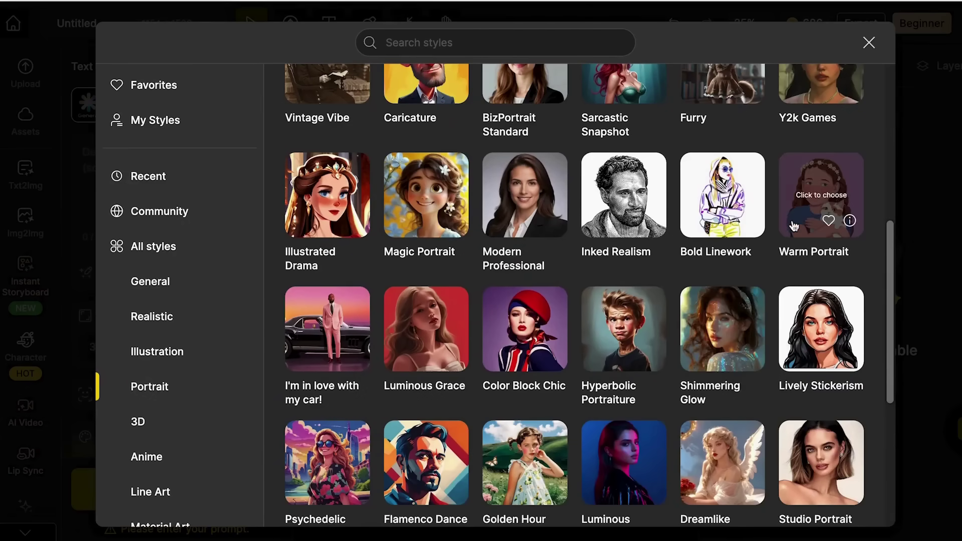
{"action": "left_click", "coordinate": [806, 199]}
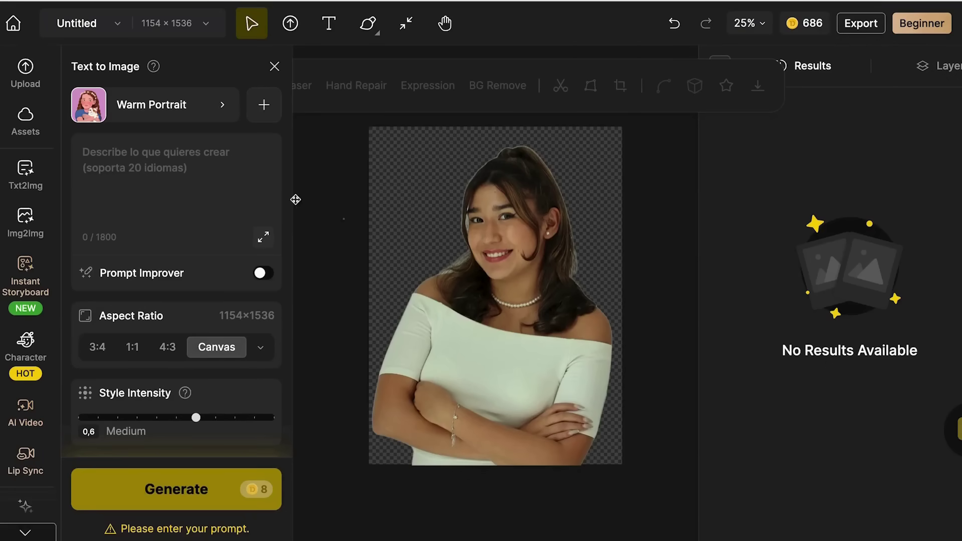
Enter the prompt "transform my image to the new style" and turn on Prompt Improver
{"action": "left_click", "coordinate": [180, 170]}
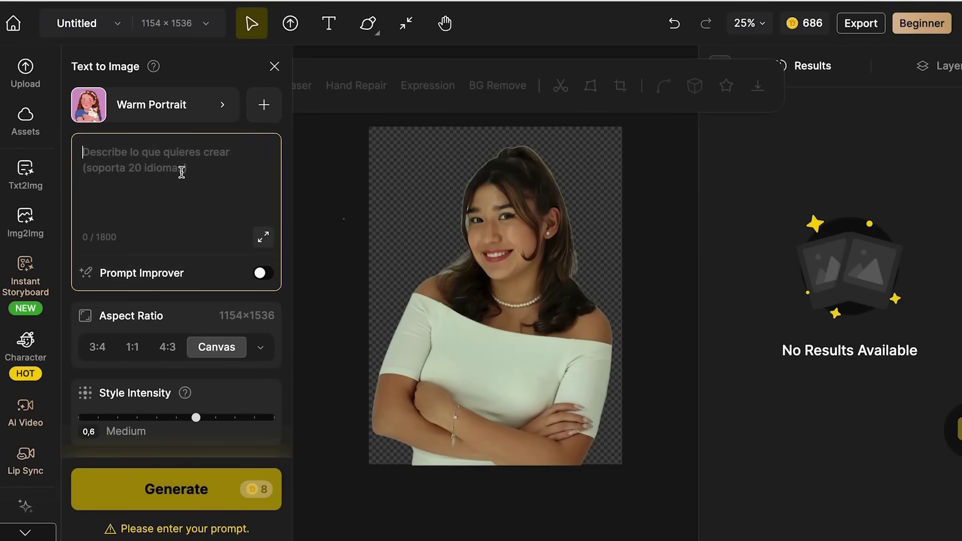
{"action": "type", "text": "transform my image to the new style"}
{"action": "left_click", "coordinate": [262, 273]}
{"action": "scroll", "coordinate": [203, 312], "scroll_direction": "down", "scroll_amount": 2}
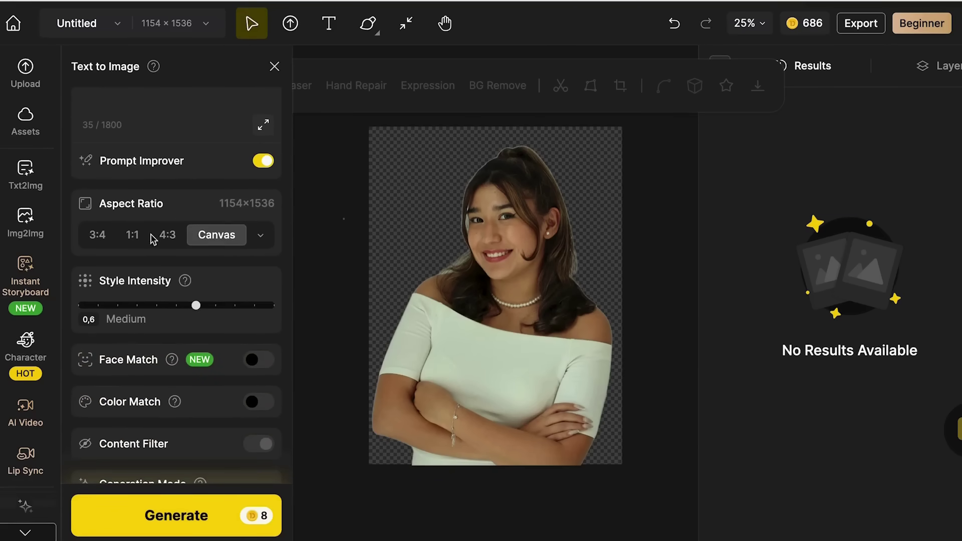
Nudge the portrait cutout so it sits centered on the canvas
{"action": "left_click_drag", "start_coordinate": [522, 382], "coordinate": [530, 382]}
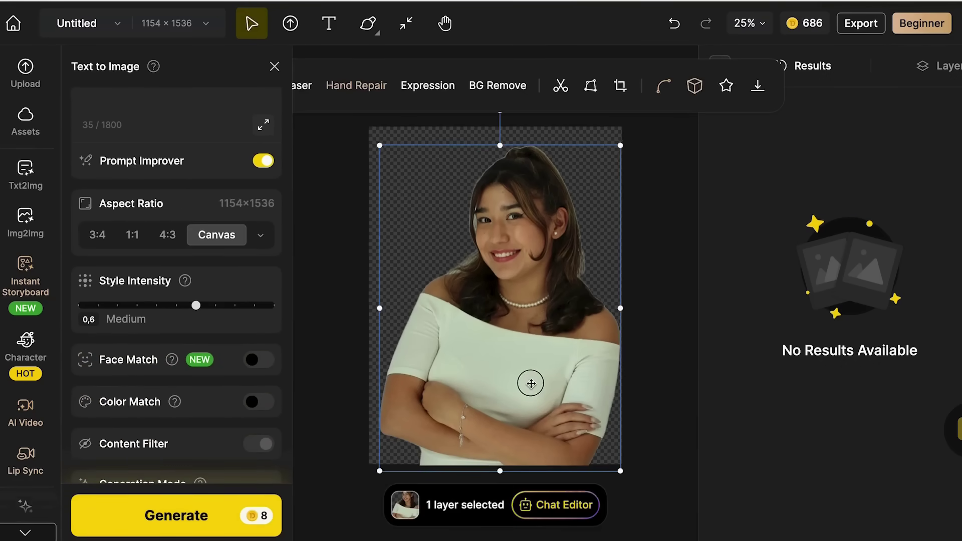
{"action": "left_click_drag", "start_coordinate": [501, 321], "coordinate": [511, 316]}
{"action": "left_click", "coordinate": [322, 332]}
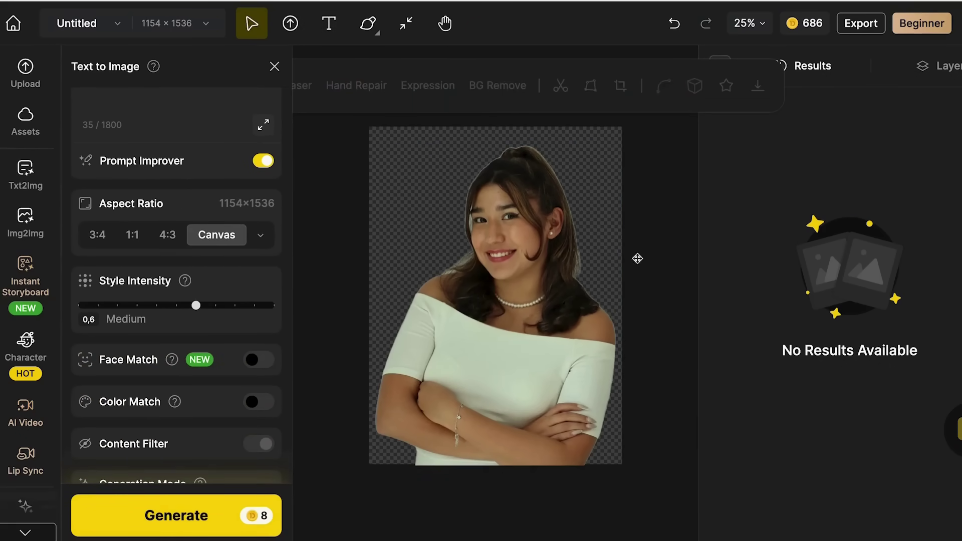
Turn on Face Match with the woman's portrait as the reference face and generate the images
{"action": "left_click", "coordinate": [460, 388]}
{"action": "left_click", "coordinate": [258, 360]}
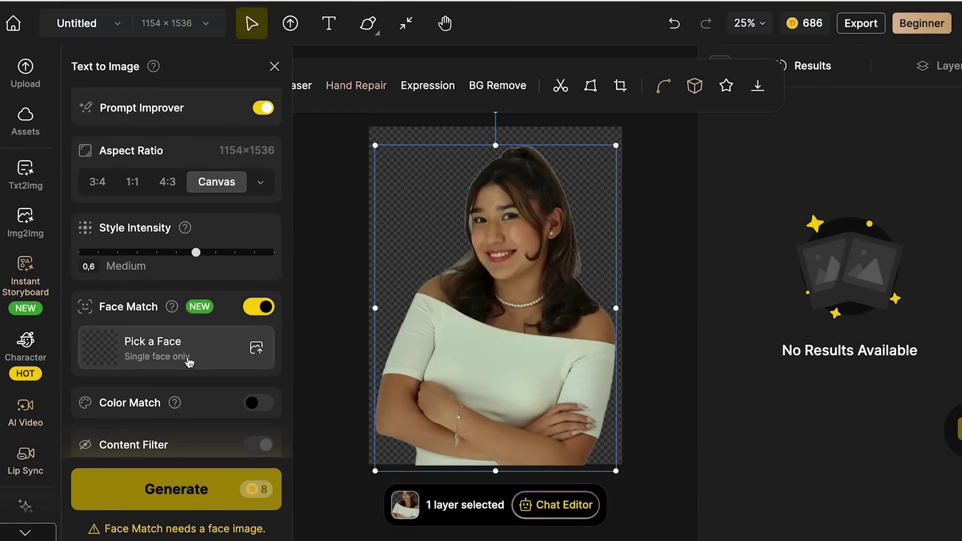
{"action": "left_click", "coordinate": [258, 348]}
{"action": "key", "text": "Escape"}
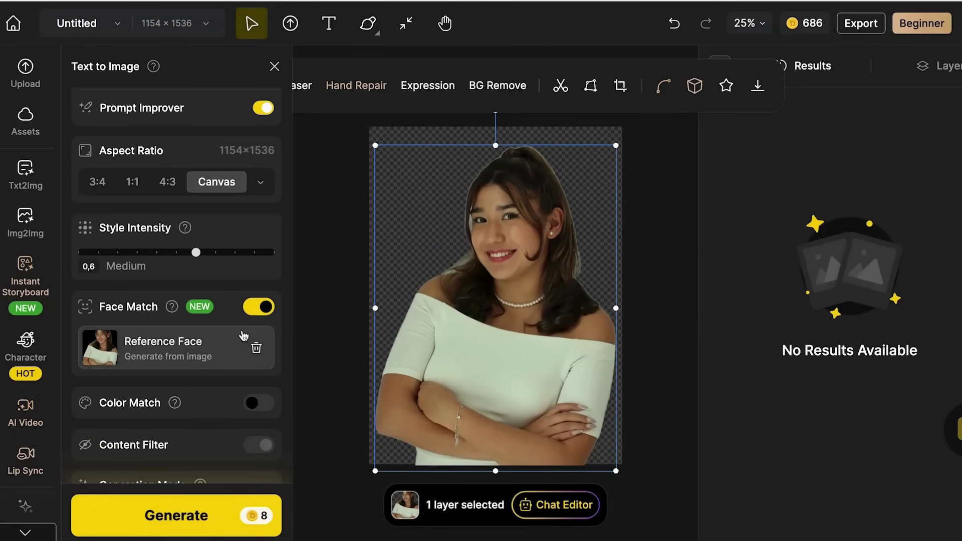
{"action": "scroll", "coordinate": [244, 336], "scroll_direction": "down", "scroll_amount": 2}
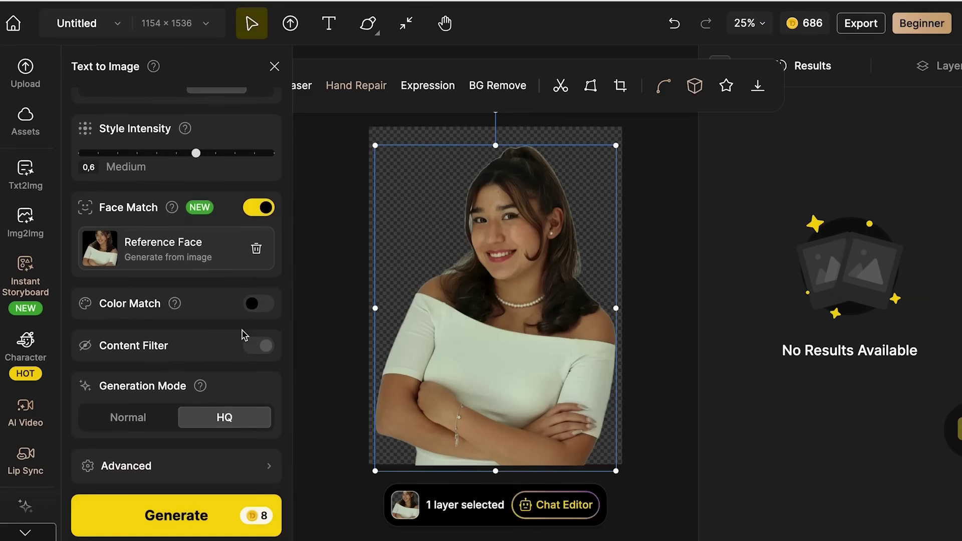
{"action": "left_click", "coordinate": [169, 531]}
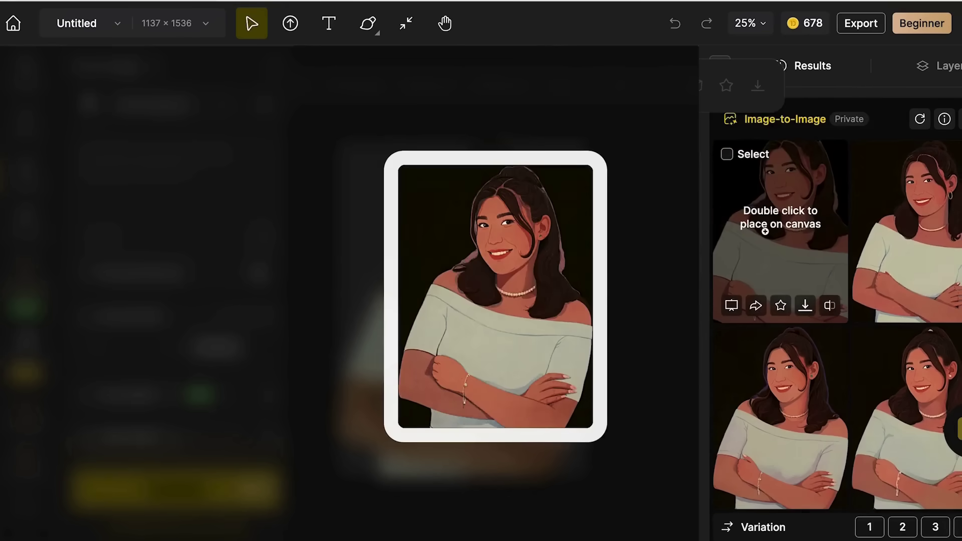
Compare the generated illustrated portraits, examine the options for the results and generate variations of one portrait
{"action": "mouse_move", "coordinate": [940, 229]}
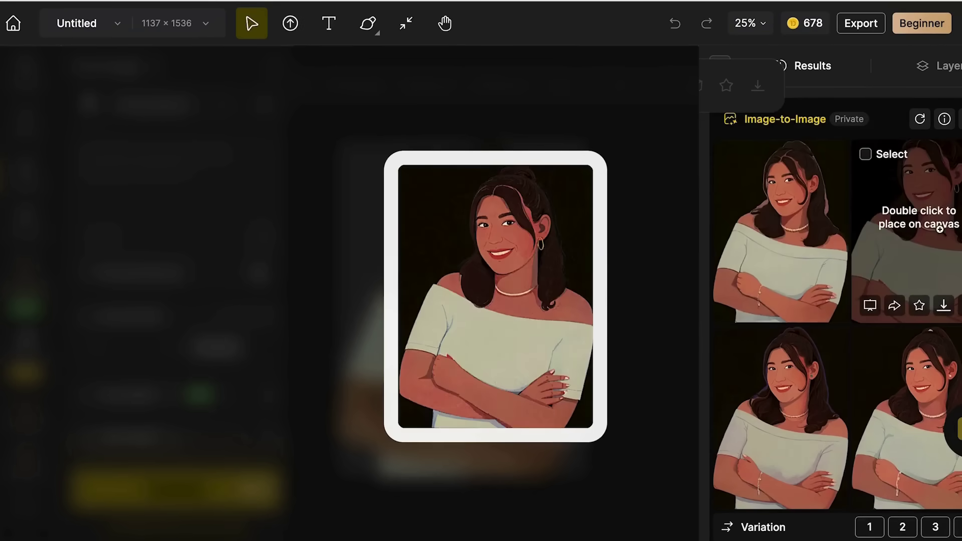
{"action": "mouse_move", "coordinate": [894, 384]}
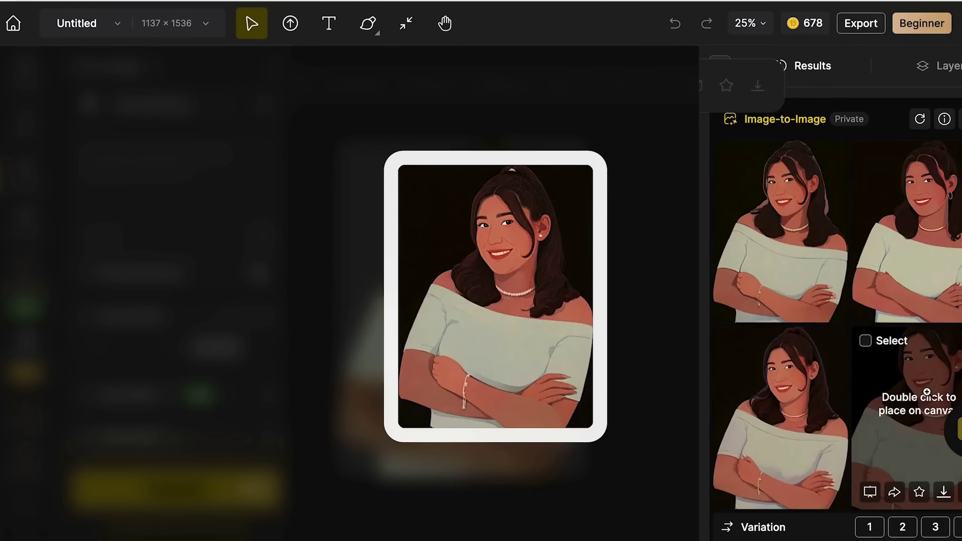
{"action": "scroll", "coordinate": [926, 392], "scroll_direction": "down", "scroll_amount": 4}
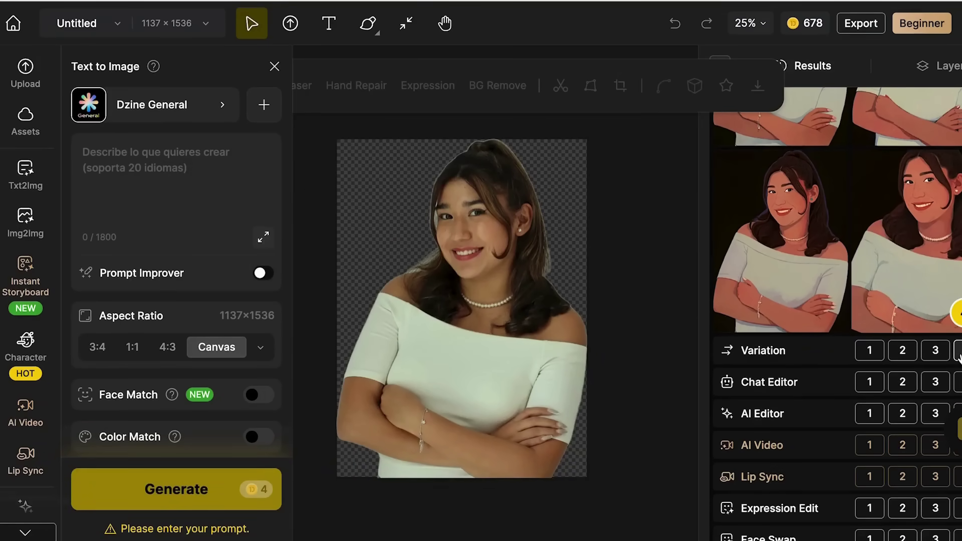
{"action": "scroll", "coordinate": [870, 404], "scroll_direction": "down", "scroll_amount": 1}
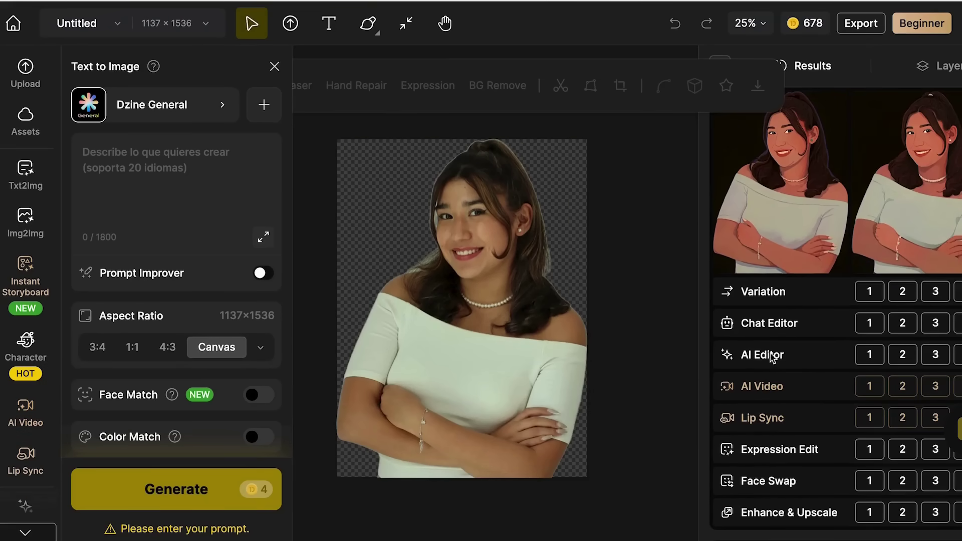
{"action": "scroll", "coordinate": [926, 351], "scroll_direction": "up", "scroll_amount": 1}
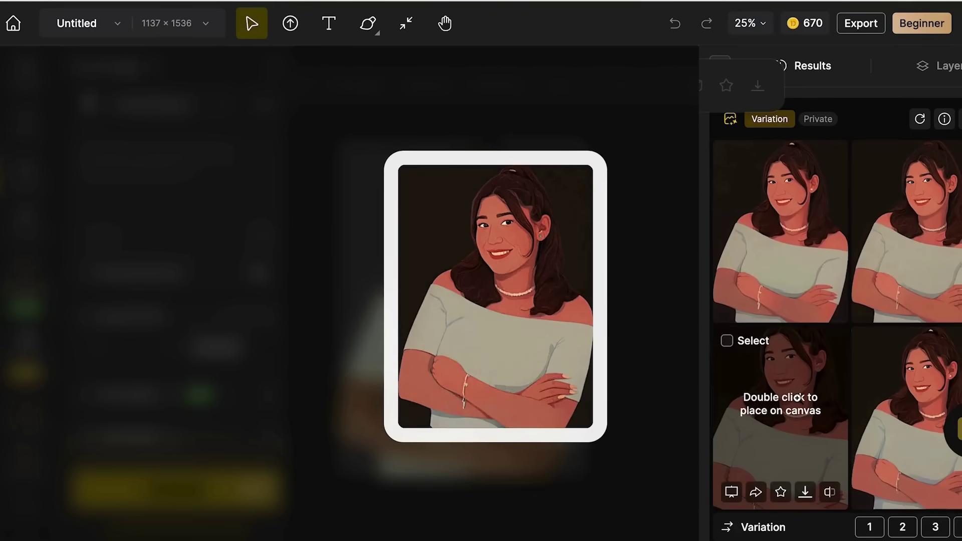
Download the chosen portrait variation as a JPG at 1x upscale without a watermark
{"action": "left_click", "coordinate": [805, 492]}
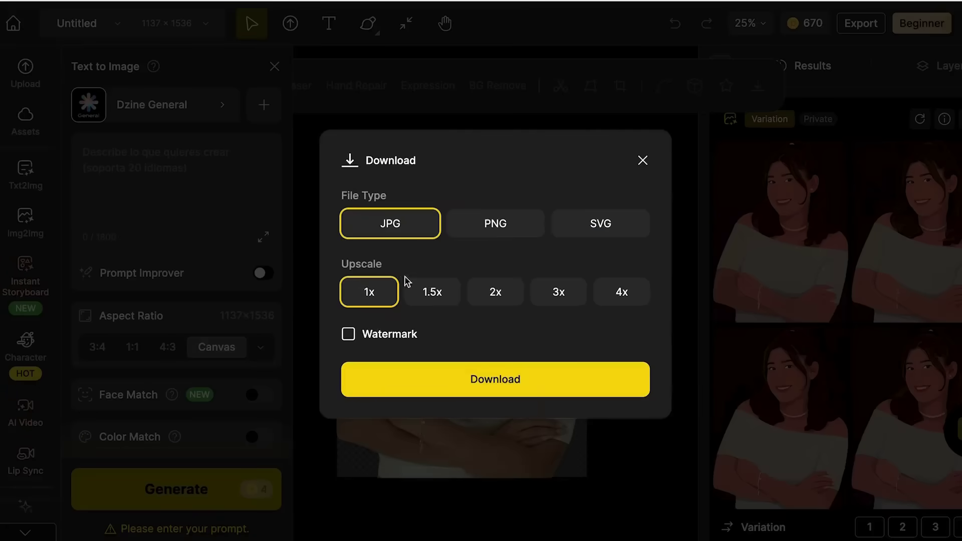
{"action": "left_click", "coordinate": [471, 383]}
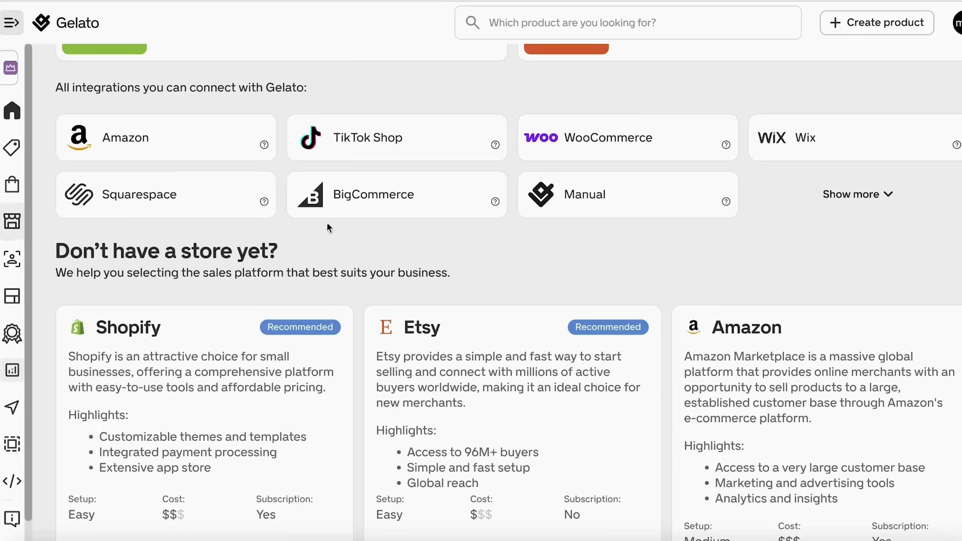
Switch to Gelato and browse the product catalog to the women's sweatshirts category
{"action": "left_click", "coordinate": [40, 147]}
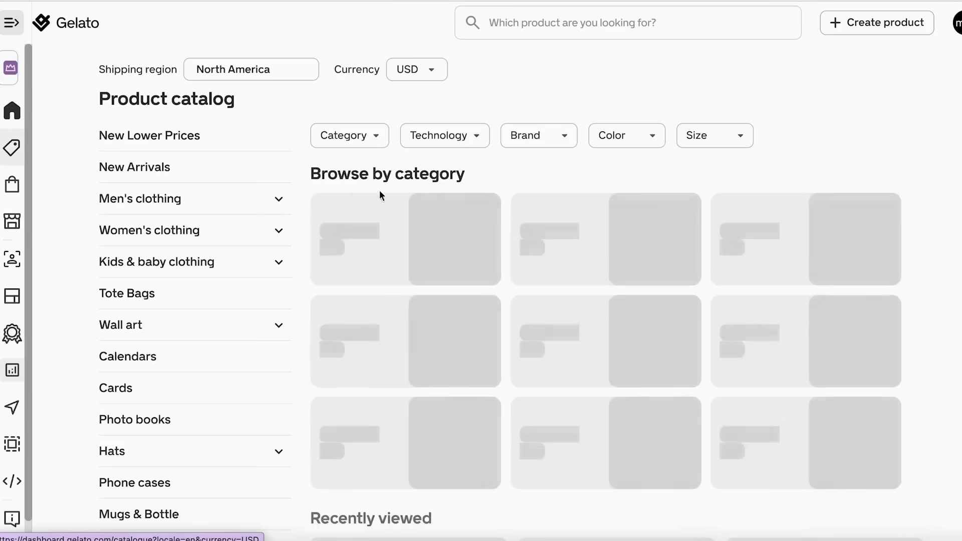
{"action": "scroll", "coordinate": [481, 202], "scroll_direction": "down", "scroll_amount": 2}
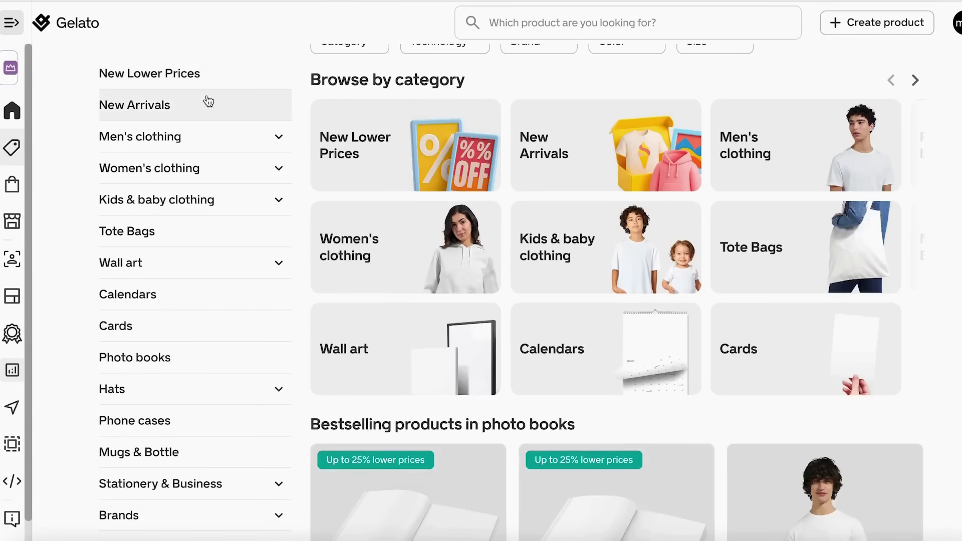
{"action": "left_click", "coordinate": [407, 258]}
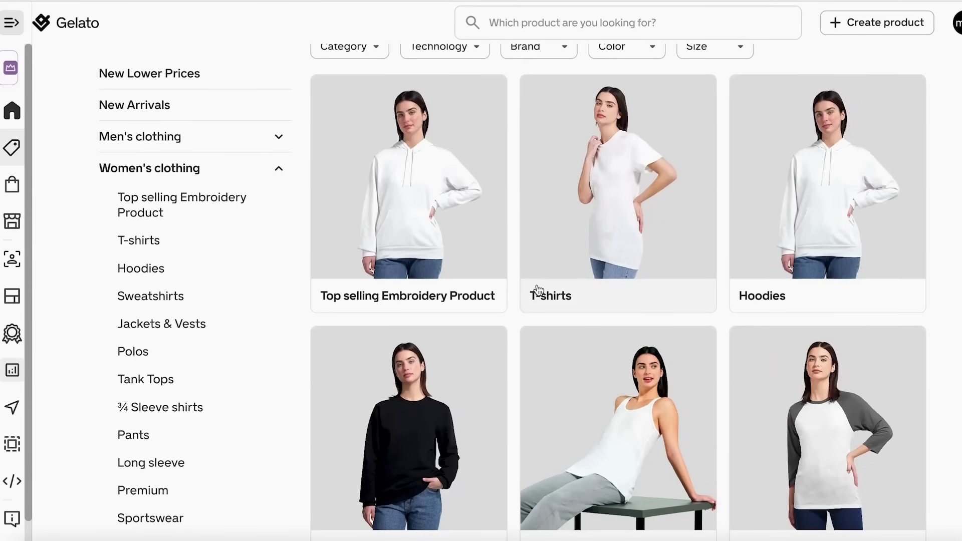
{"action": "left_click", "coordinate": [218, 271]}
{"action": "left_click", "coordinate": [230, 323]}
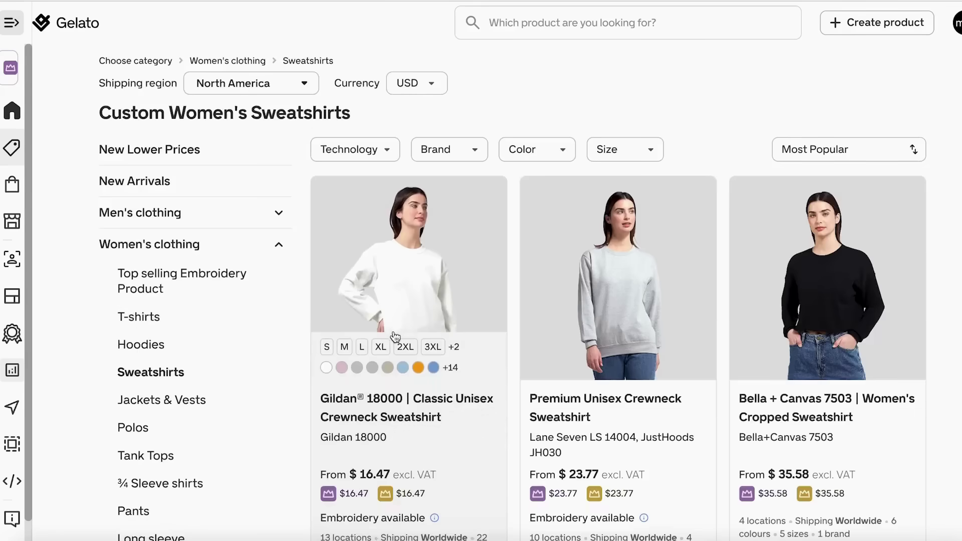
Review the women's sweatshirt listings and check the available shipping regions, leaving North America selected
{"action": "scroll", "coordinate": [441, 358], "scroll_direction": "down", "scroll_amount": 2}
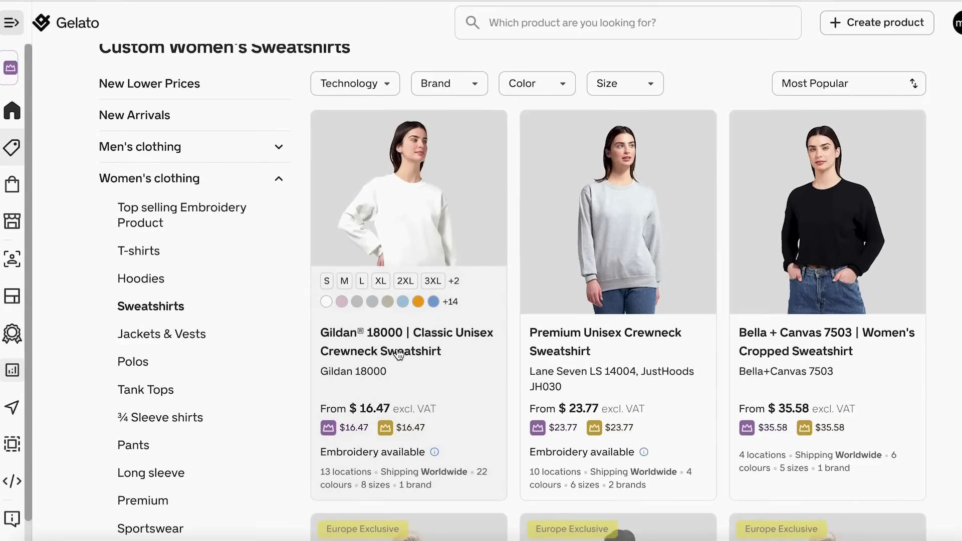
{"action": "scroll", "coordinate": [424, 376], "scroll_direction": "down", "scroll_amount": 1}
{"action": "scroll", "coordinate": [425, 376], "scroll_direction": "up", "scroll_amount": 2}
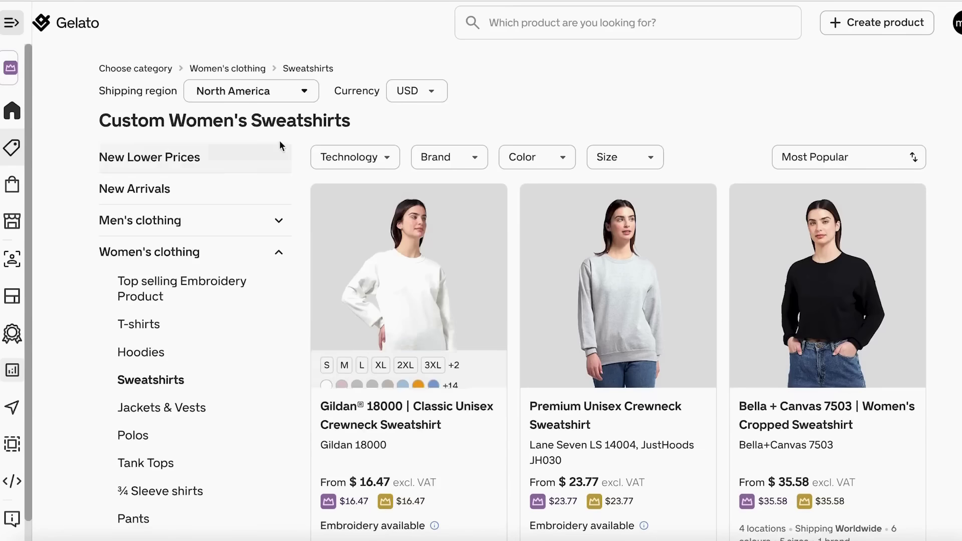
{"action": "left_click", "coordinate": [310, 96]}
{"action": "left_click", "coordinate": [311, 94]}
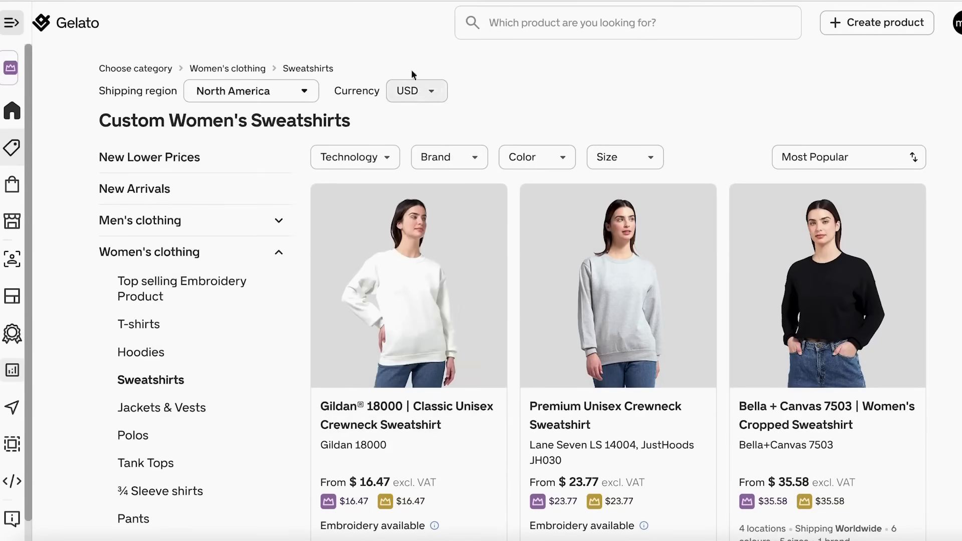
{"action": "left_click", "coordinate": [302, 97]}
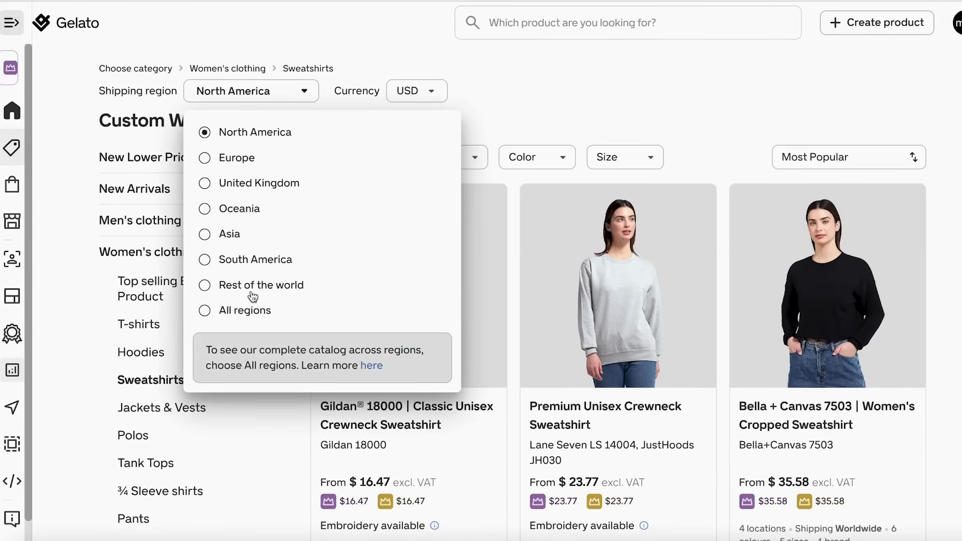
{"action": "left_click", "coordinate": [493, 103]}
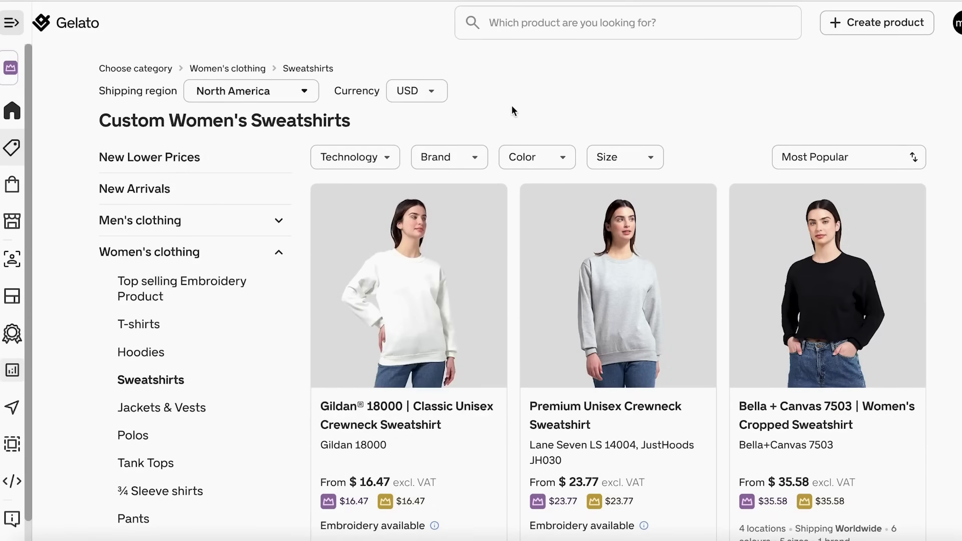
Open the Gildan 18000 Classic Unisex Crewneck Sweatshirt and display the product photo with two models
{"action": "scroll", "coordinate": [434, 269], "scroll_direction": "down", "scroll_amount": 2}
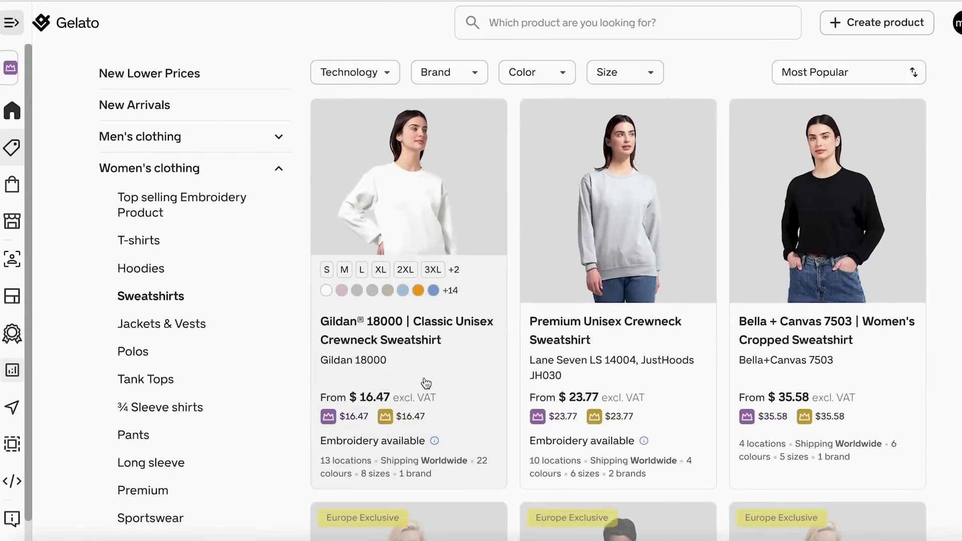
{"action": "left_click", "coordinate": [417, 222]}
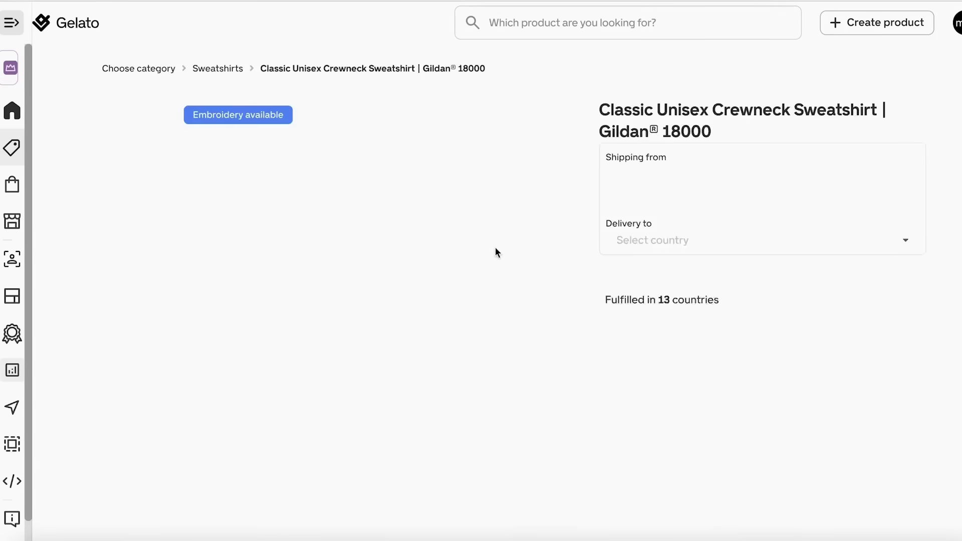
{"action": "left_click", "coordinate": [132, 292]}
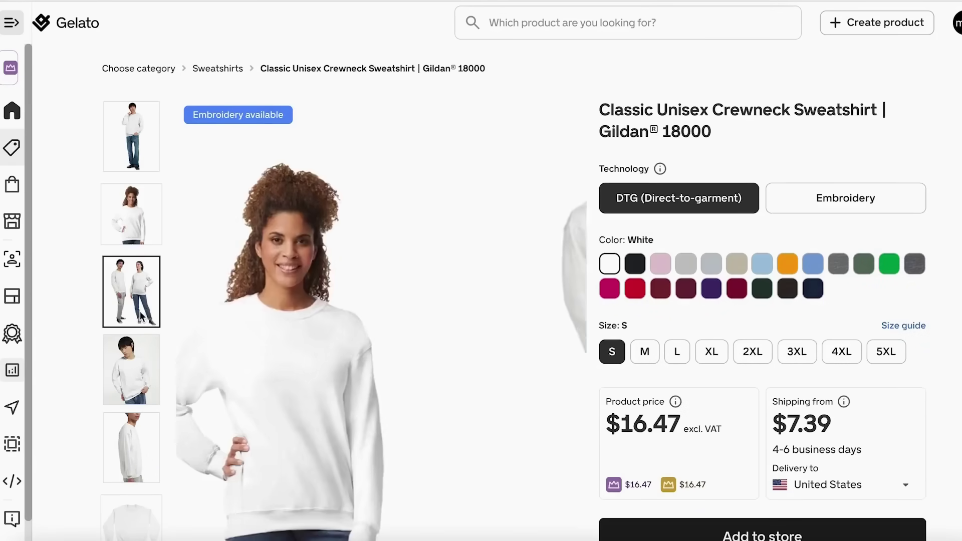
Examine the crewneck sweatshirt's colors, sizes, product price and shipping details, previewing black before returning to white
{"action": "scroll", "coordinate": [451, 331], "scroll_direction": "down", "scroll_amount": 1}
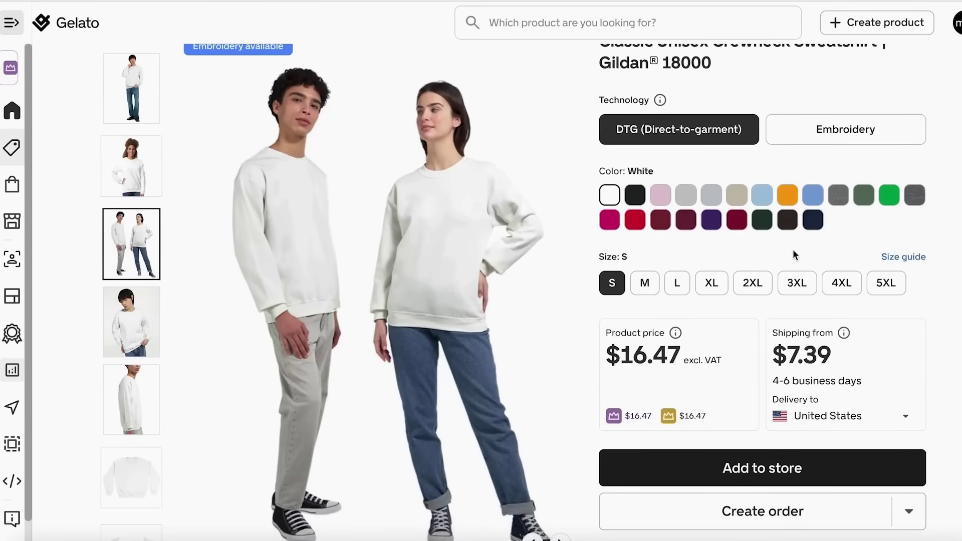
{"action": "scroll", "coordinate": [793, 249], "scroll_direction": "up", "scroll_amount": 1}
{"action": "scroll", "coordinate": [694, 268], "scroll_direction": "down", "scroll_amount": 1}
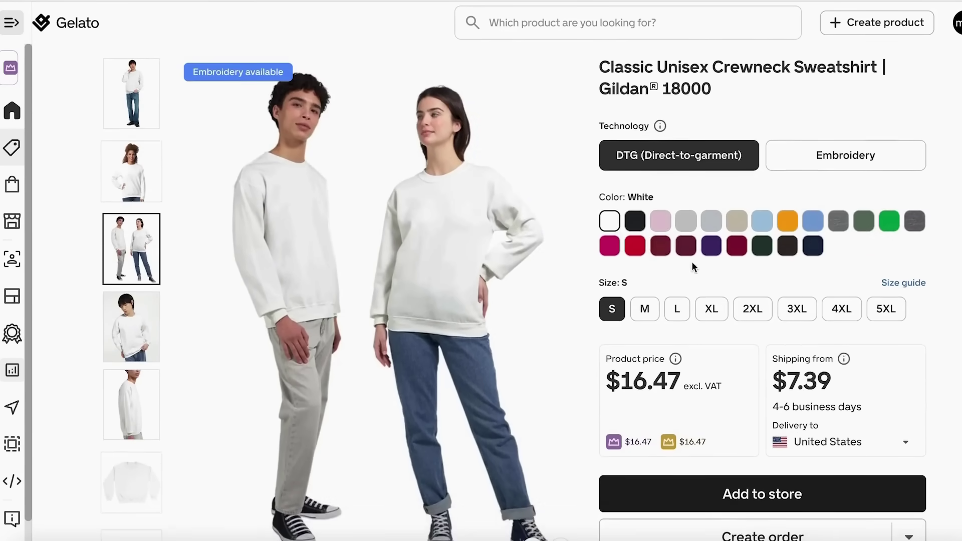
{"action": "scroll", "coordinate": [681, 257], "scroll_direction": "down", "scroll_amount": 1}
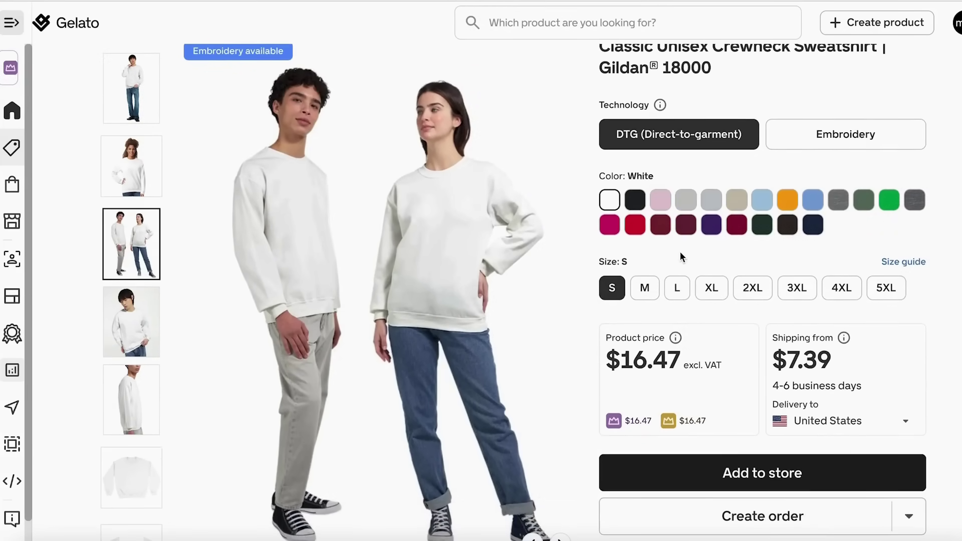
{"action": "left_click", "coordinate": [635, 200]}
{"action": "left_click", "coordinate": [611, 202]}
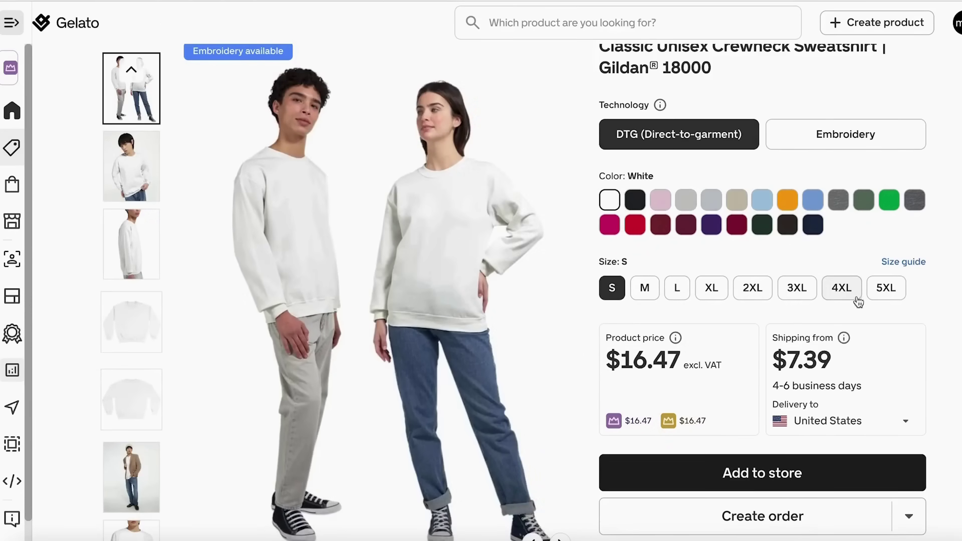
{"action": "scroll", "coordinate": [687, 351], "scroll_direction": "down", "scroll_amount": 3}
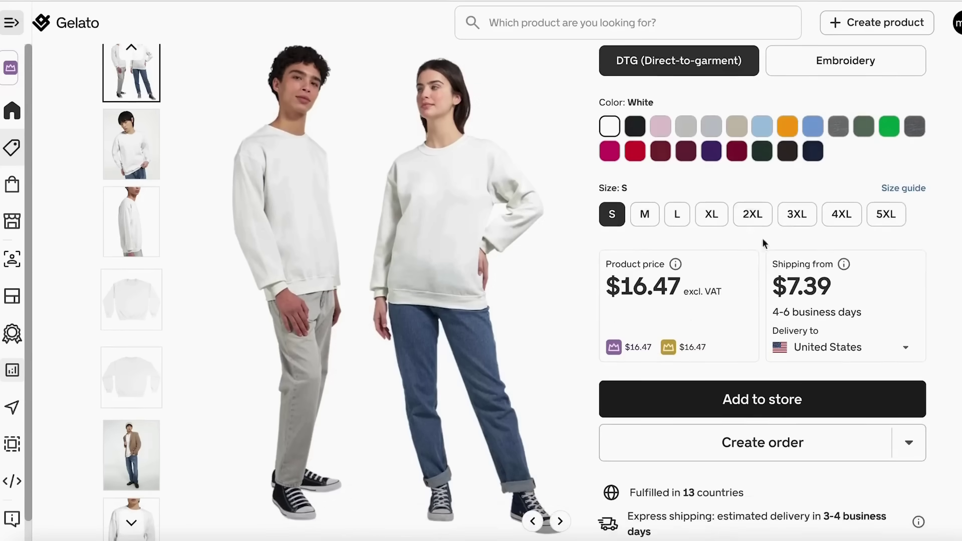
{"action": "scroll", "coordinate": [728, 300], "scroll_direction": "up", "scroll_amount": 2}
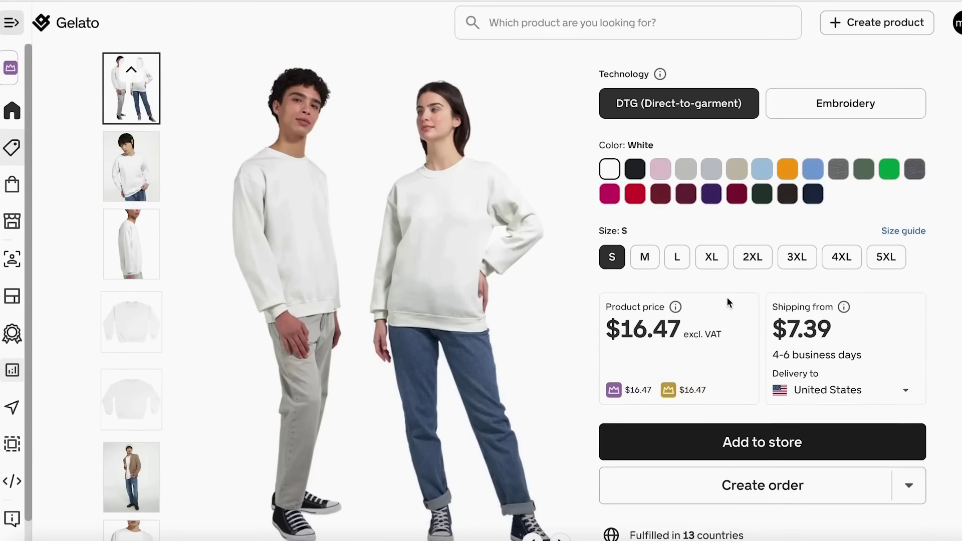
{"action": "scroll", "coordinate": [728, 299], "scroll_direction": "down", "scroll_amount": 2}
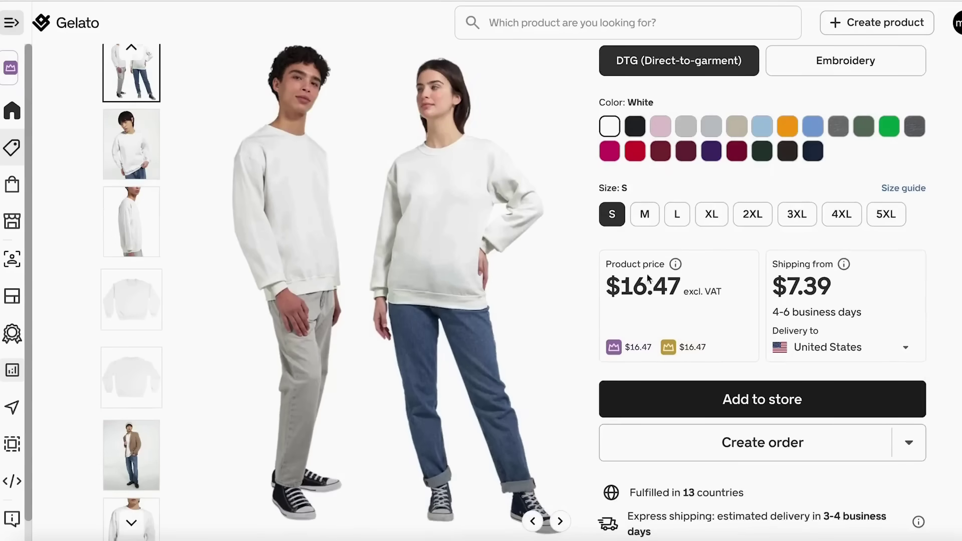
{"action": "scroll", "coordinate": [817, 285], "scroll_direction": "up", "scroll_amount": 2}
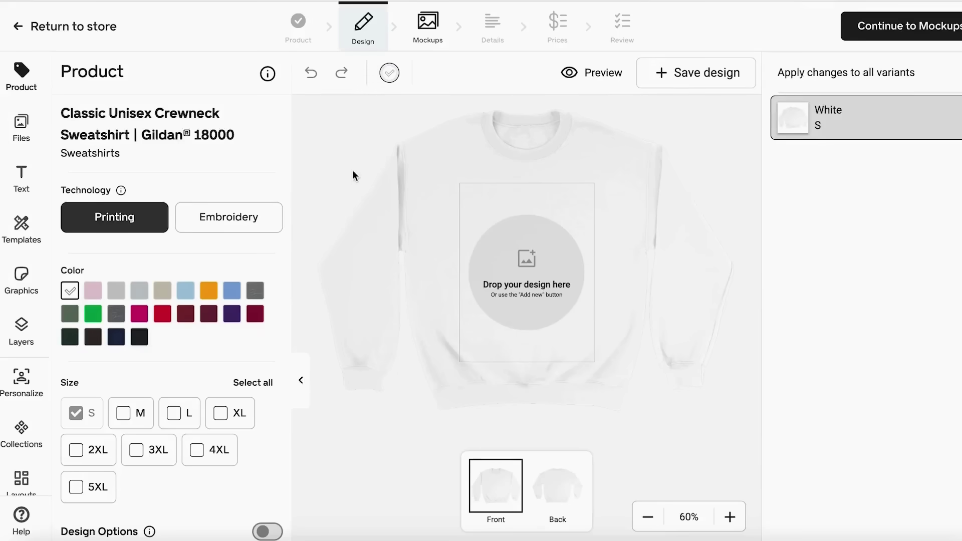
Add the Light Pink, Ash and Light Blue colors and the M and L sizes to the sweatshirt design
{"action": "left_click", "coordinate": [93, 291]}
{"action": "left_click", "coordinate": [124, 296]}
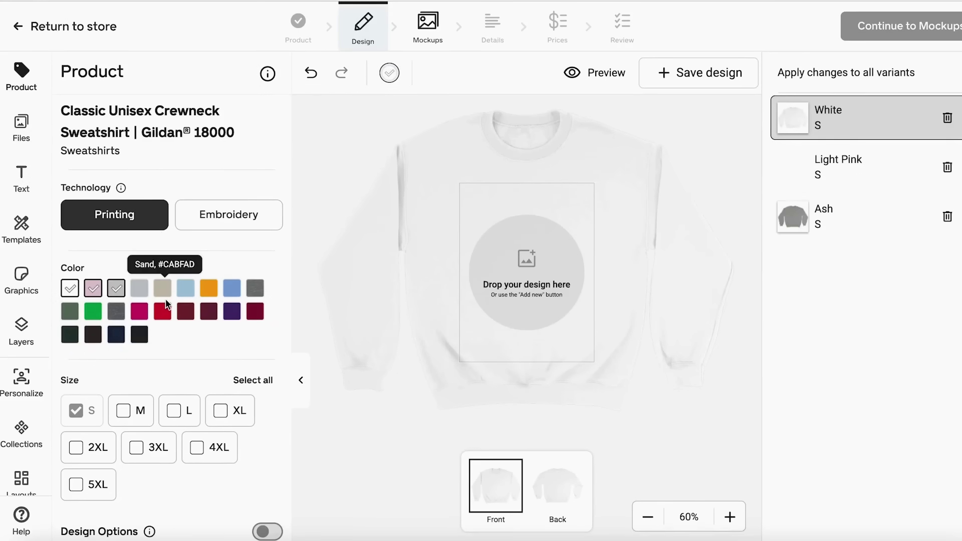
{"action": "left_click", "coordinate": [185, 289]}
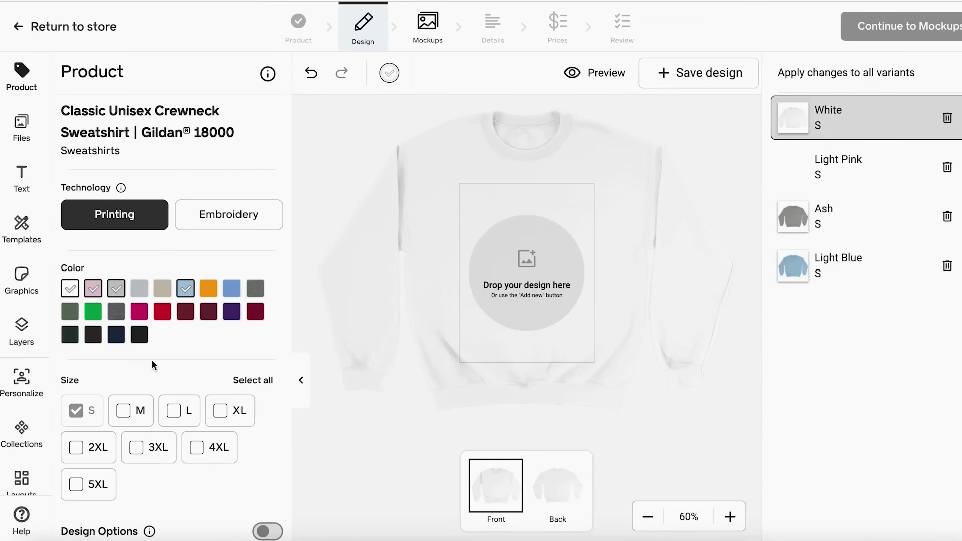
{"action": "left_click", "coordinate": [125, 410]}
{"action": "left_click", "coordinate": [173, 412]}
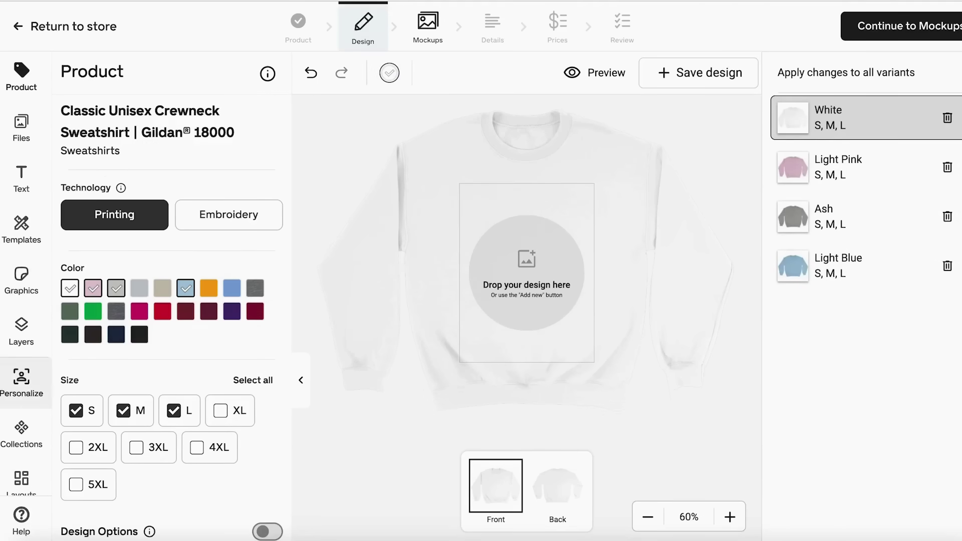
{"action": "scroll", "coordinate": [29, 412], "scroll_direction": "down", "scroll_amount": 1}
{"action": "scroll", "coordinate": [30, 412], "scroll_direction": "up", "scroll_amount": 1}
Upload the illustrated portrait image from the computer to the sweatshirt design's files
{"action": "left_click", "coordinate": [21, 127]}
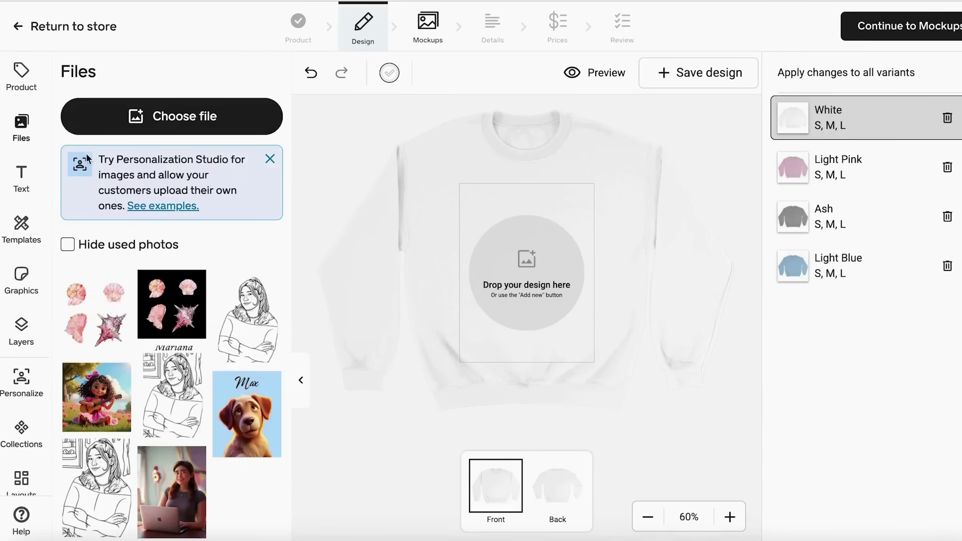
{"action": "left_click", "coordinate": [187, 128]}
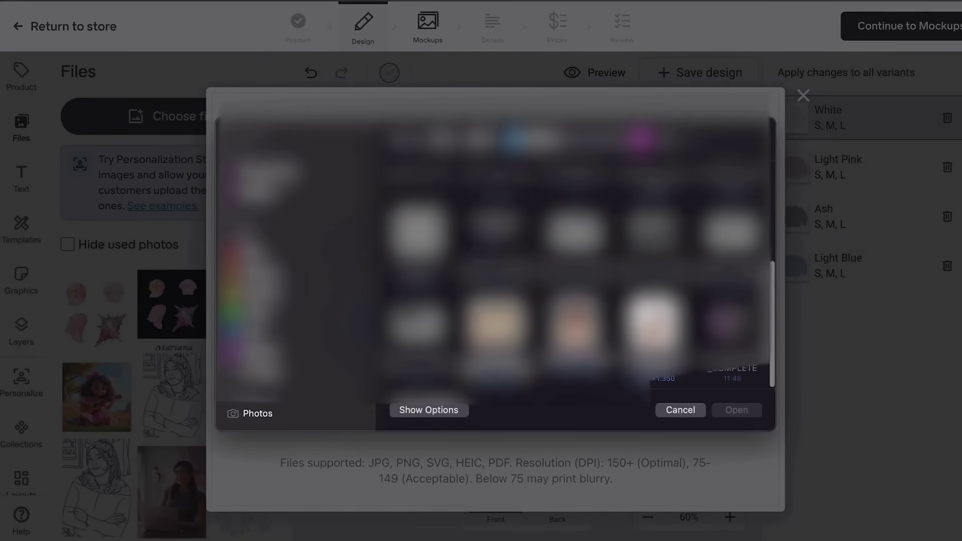
{"action": "left_click", "coordinate": [652, 331]}
{"action": "left_click", "coordinate": [737, 410]}
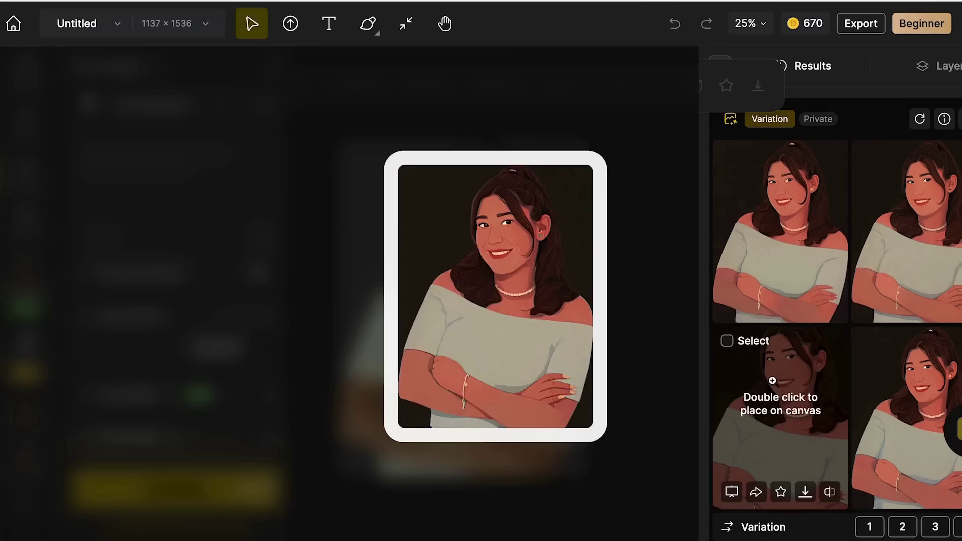
In Dzine, place the chosen portrait variation on the canvas and remove its background
{"action": "double_click", "coordinate": [768, 382]}
{"action": "left_click", "coordinate": [498, 85]}
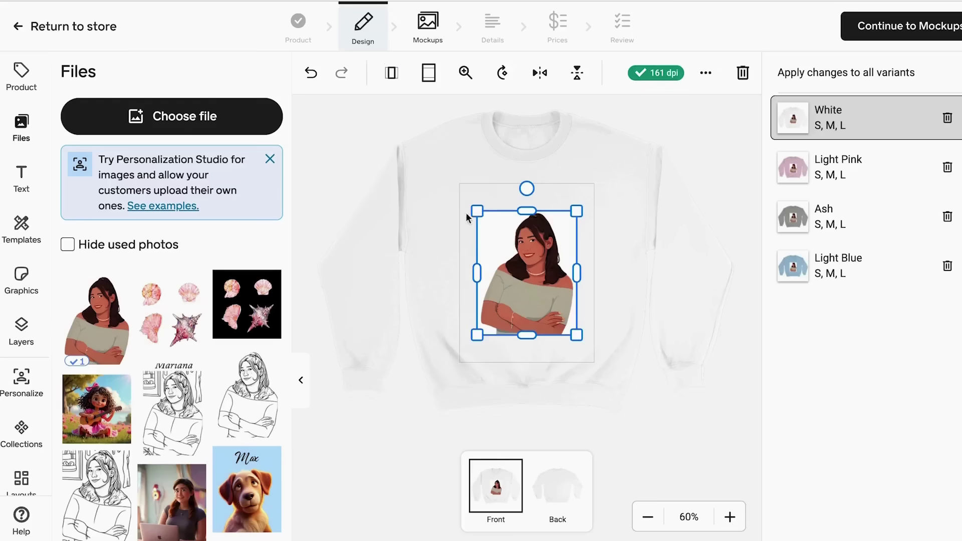
Enlarge the portrait slightly on the sweatshirt's front in Gelato and center it within the print area
{"action": "mouse_move", "coordinate": [476, 211]}
{"action": "left_mouse_down"}
{"action": "mouse_move", "coordinate": [462, 196]}
{"action": "mouse_move", "coordinate": [473, 206]}
{"action": "left_mouse_up"}
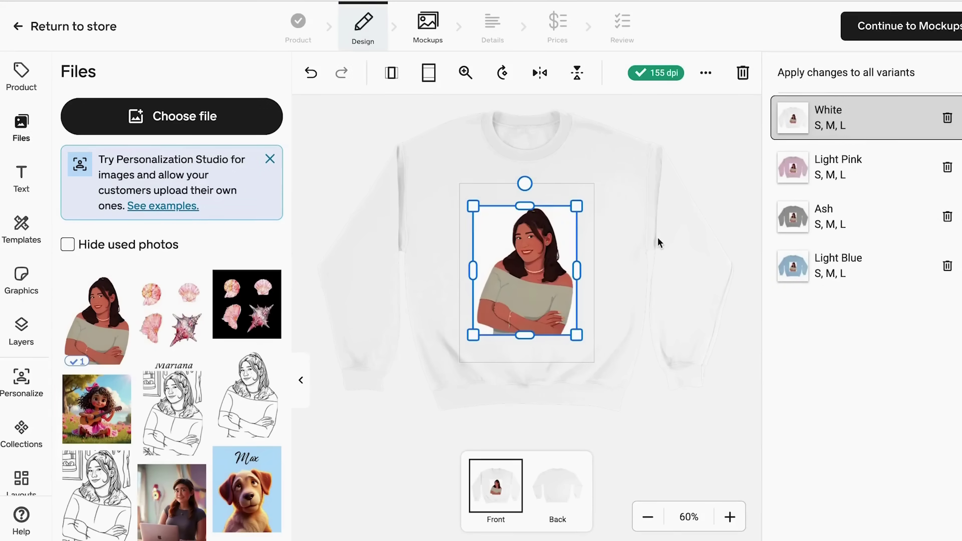
{"action": "left_click_drag", "start_coordinate": [528, 254], "coordinate": [530, 257]}
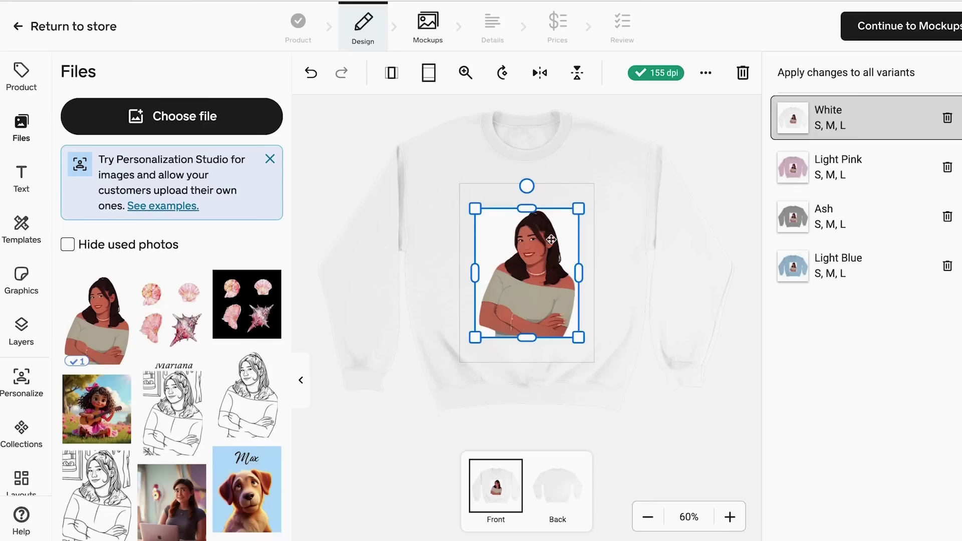
{"action": "left_click", "coordinate": [624, 228]}
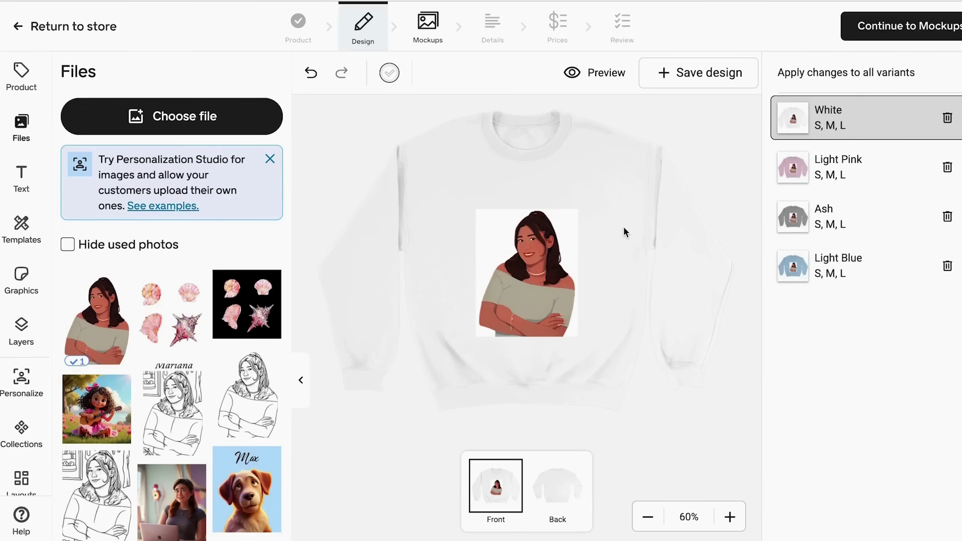
Preview the portrait design on the Light Pink, Ash, Light Blue and White sweatshirt variants
{"action": "left_click", "coordinate": [827, 172]}
{"action": "left_click", "coordinate": [829, 221]}
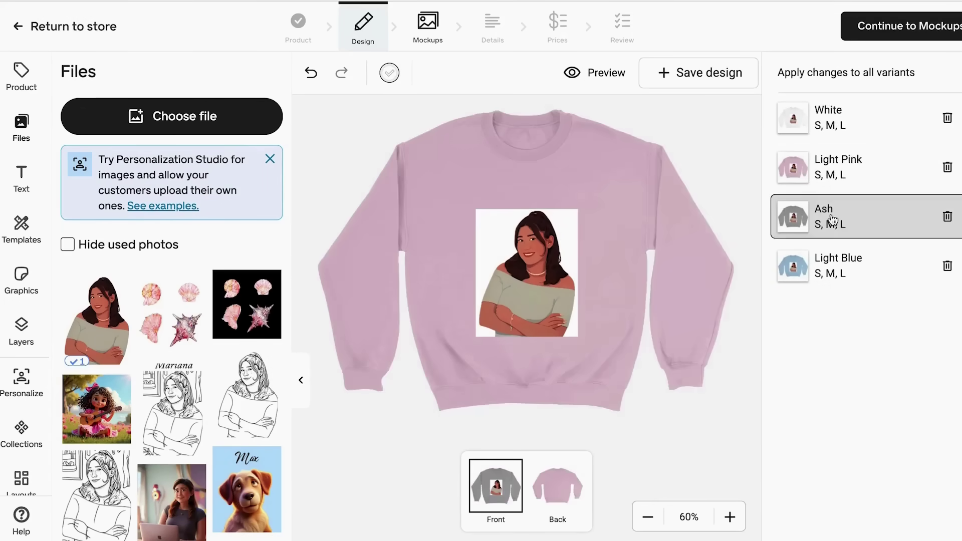
{"action": "left_click", "coordinate": [828, 260]}
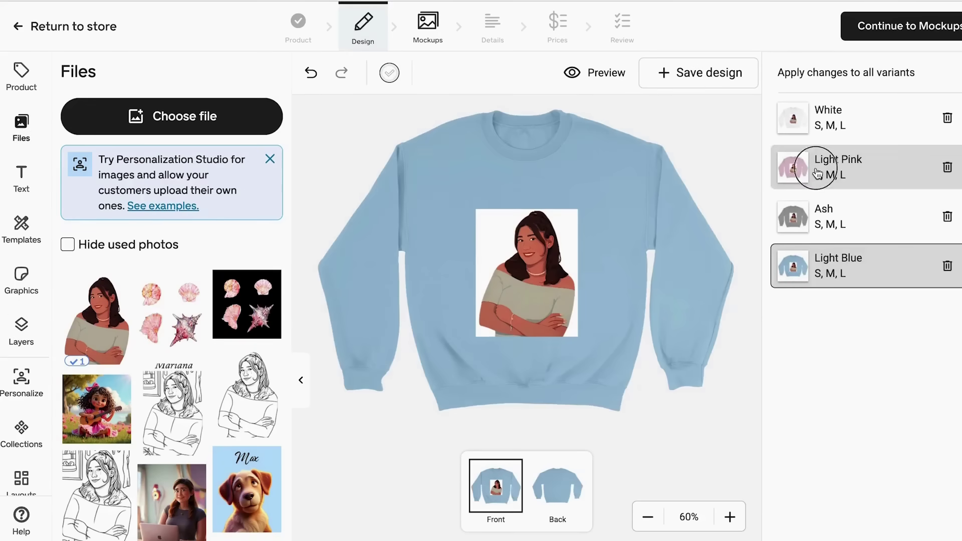
{"action": "left_click", "coordinate": [812, 125]}
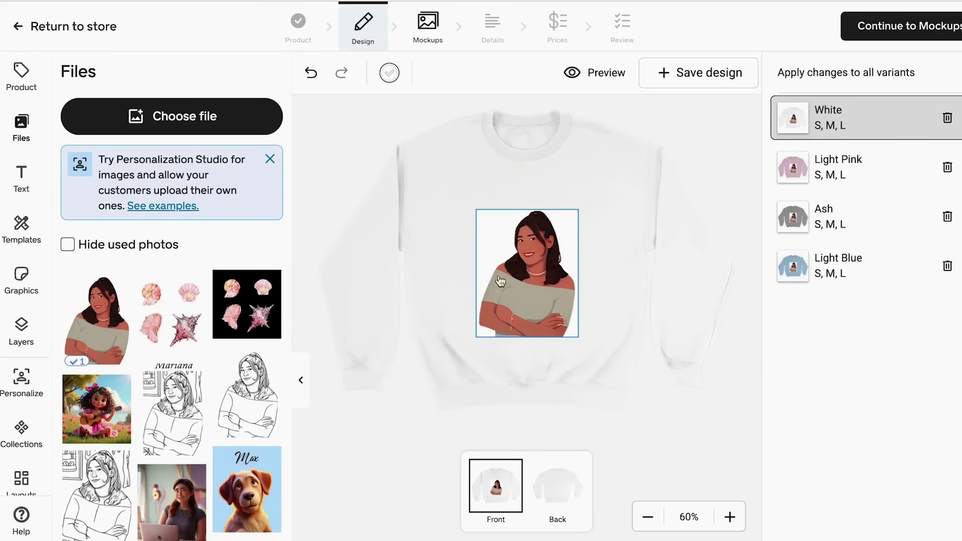
Open the text tools, then preview the sweatshirt design on the female model in white and Light Pink and close the preview
{"action": "left_click", "coordinate": [13, 193]}
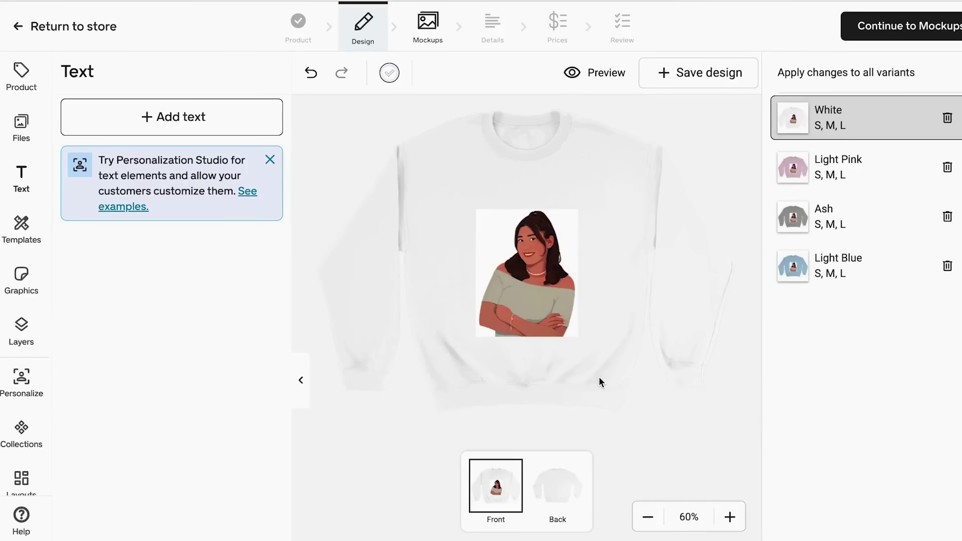
{"action": "left_click", "coordinate": [584, 74]}
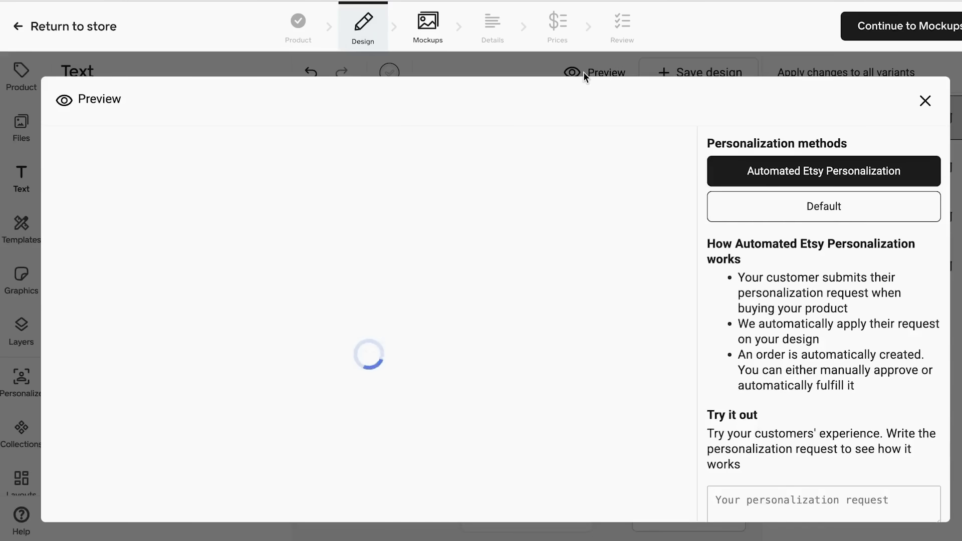
{"action": "left_click", "coordinate": [586, 380]}
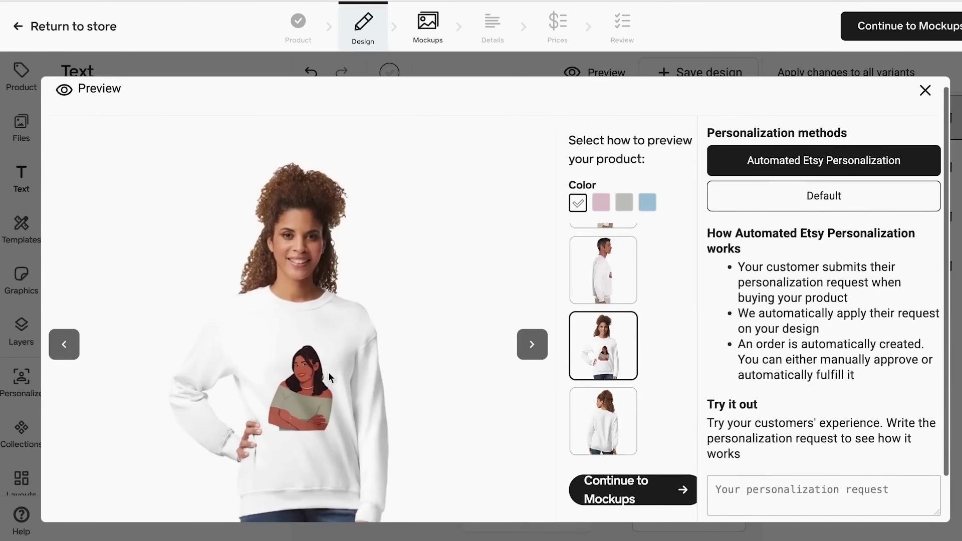
{"action": "scroll", "coordinate": [404, 354], "scroll_direction": "down", "scroll_amount": 2}
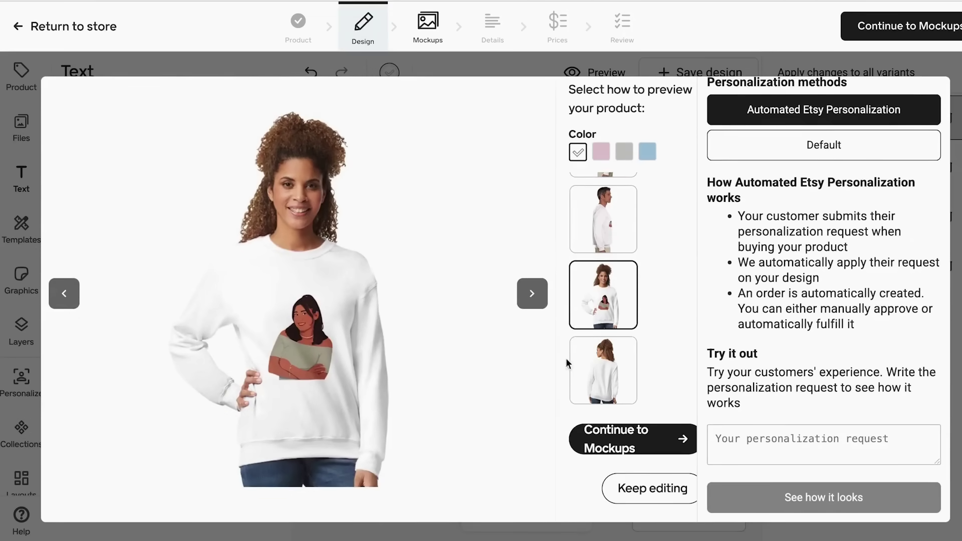
{"action": "left_click", "coordinate": [601, 151]}
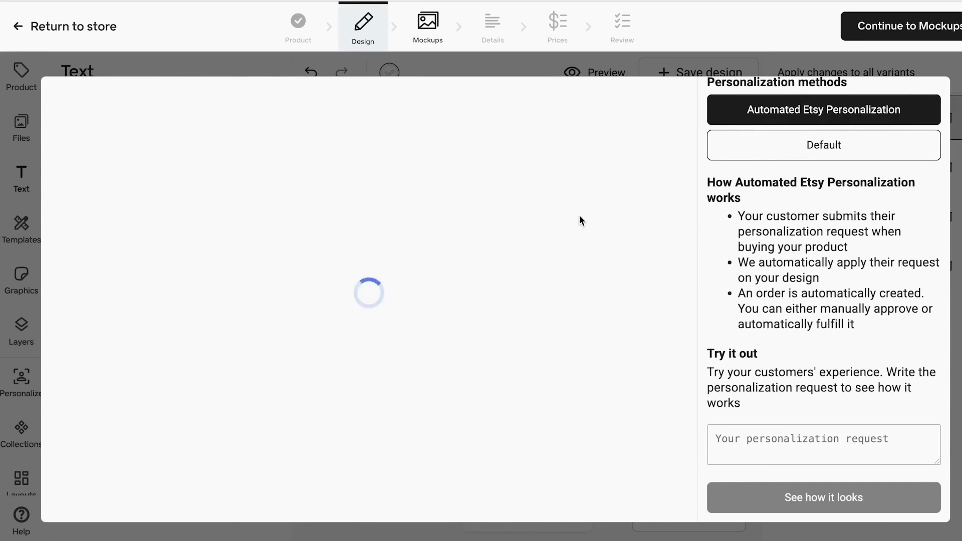
{"action": "key", "text": "Escape"}
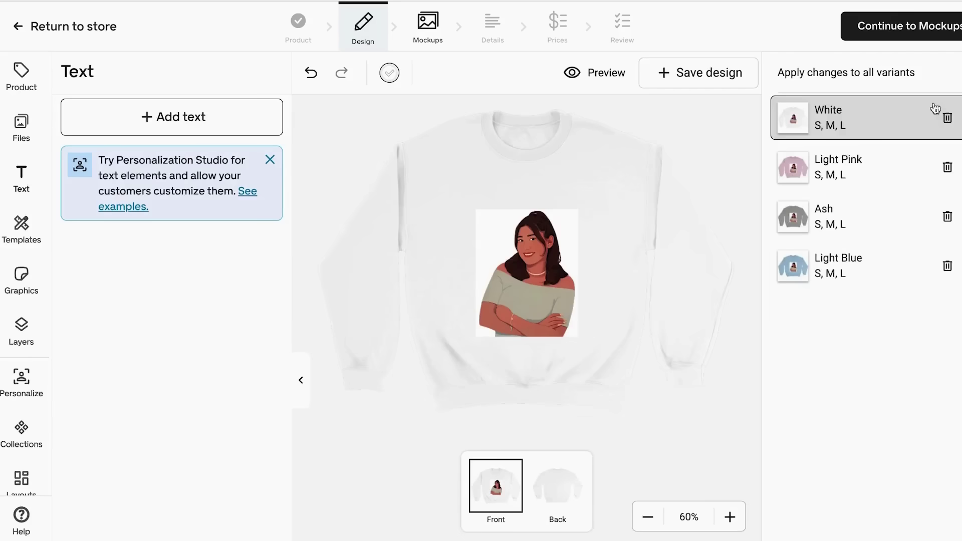
Proceed to the mockups, add the flat front sweatshirt mockup to the selection and show the mockups in Light Pink
{"action": "left_click", "coordinate": [901, 33]}
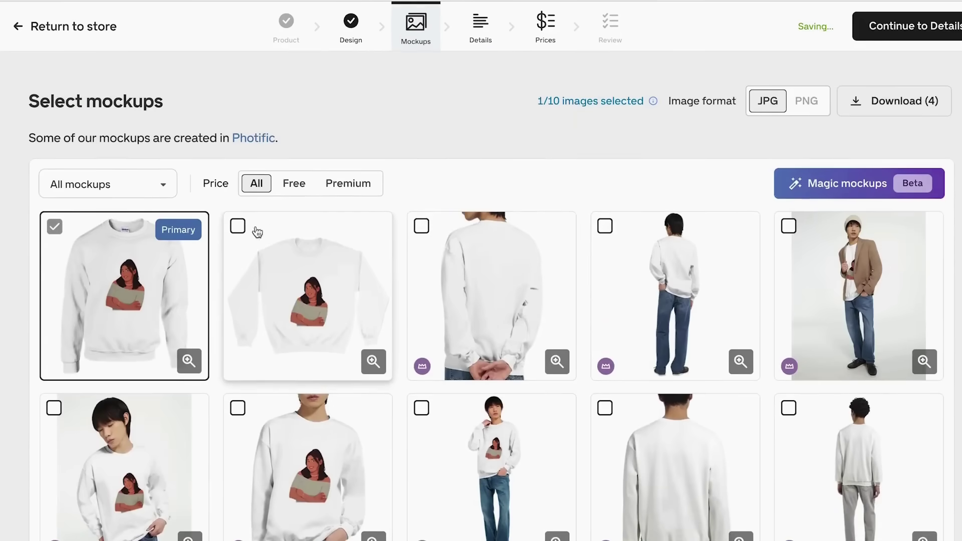
{"action": "left_click", "coordinate": [257, 231]}
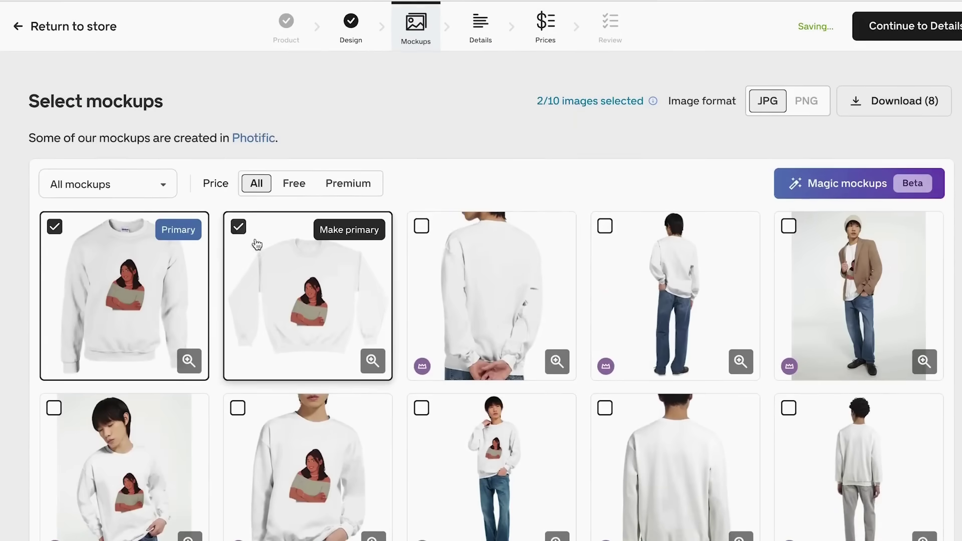
{"action": "scroll", "coordinate": [212, 451], "scroll_direction": "down", "scroll_amount": 7}
{"action": "left_click", "coordinate": [308, 387]}
{"action": "scroll", "coordinate": [210, 455], "scroll_direction": "down", "scroll_amount": 8}
{"action": "scroll", "coordinate": [204, 318], "scroll_direction": "up", "scroll_amount": 2}
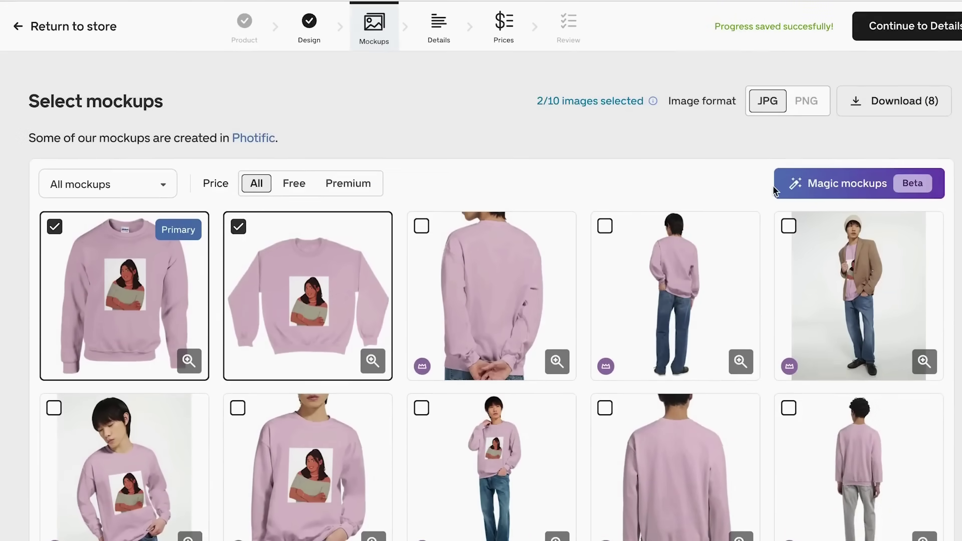
Generate a Magic Mockup with the Flat lay scene of a desk with planner, pen and latte, and add it to the product
{"action": "left_click", "coordinate": [855, 184]}
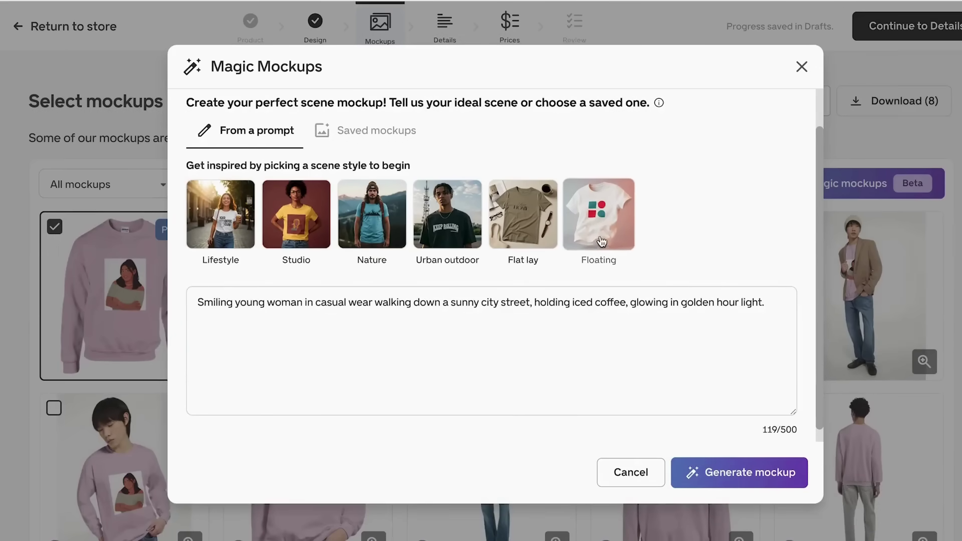
{"action": "left_click", "coordinate": [554, 271]}
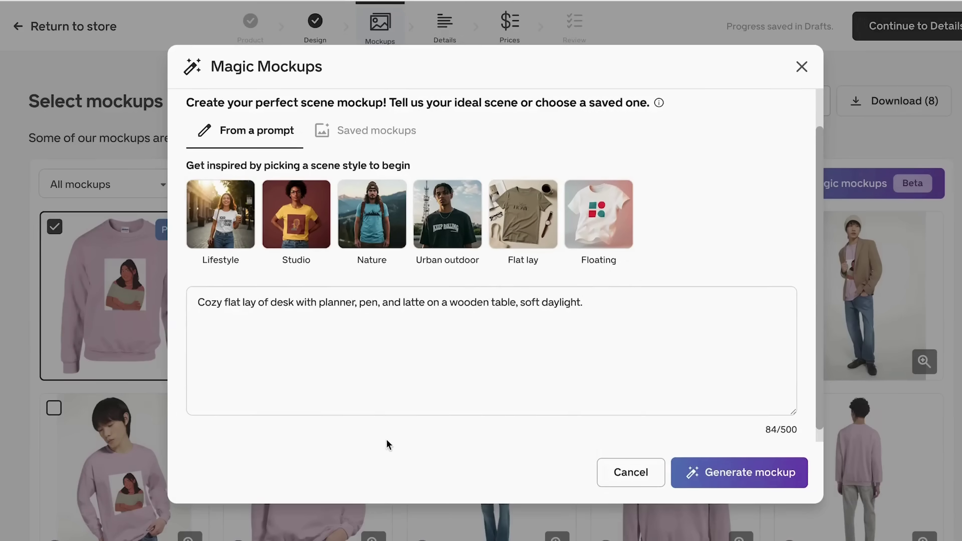
{"action": "left_click", "coordinate": [716, 471]}
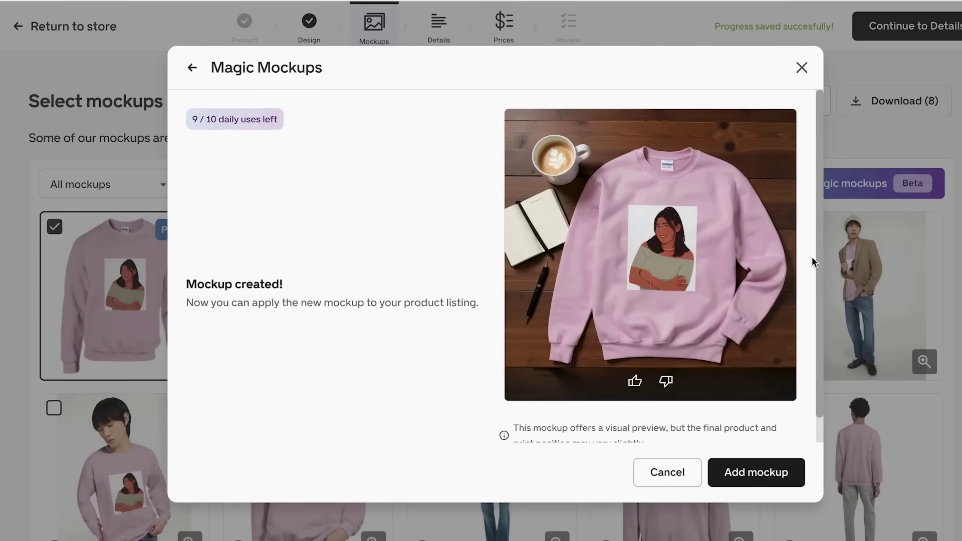
{"action": "left_click", "coordinate": [757, 473]}
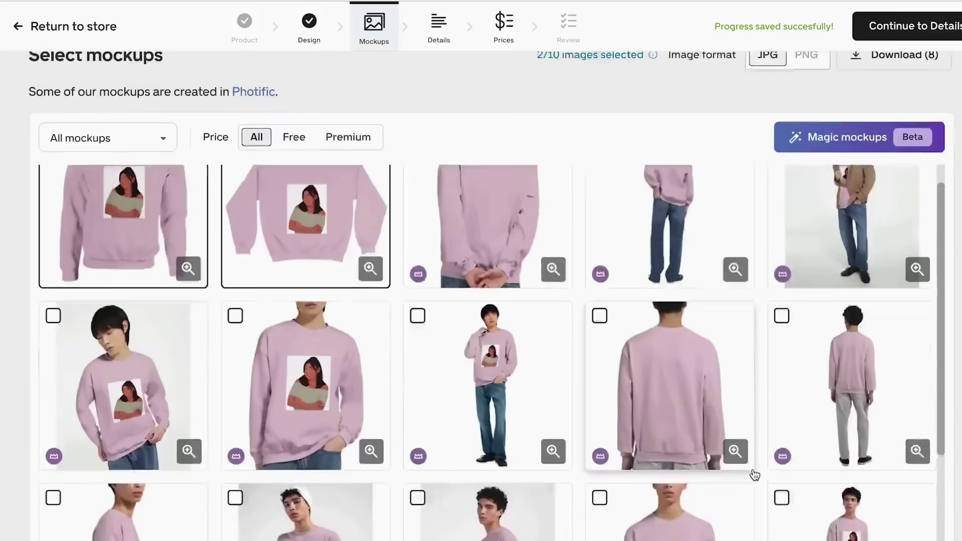
{"action": "scroll", "coordinate": [770, 257], "scroll_direction": "up", "scroll_amount": 10}
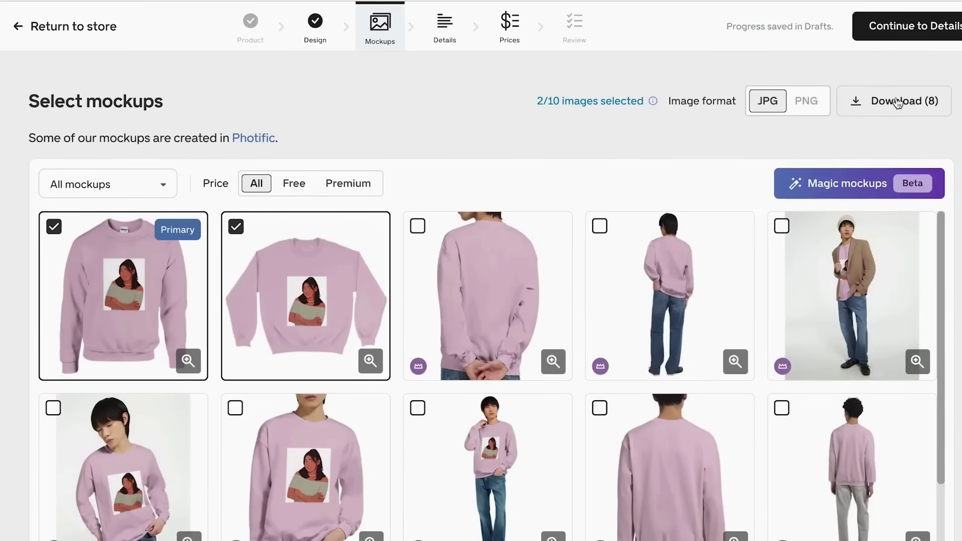
Proceed to the product details and review the title, description, available tags, and store visibility and free shipping settings
{"action": "left_click", "coordinate": [885, 35]}
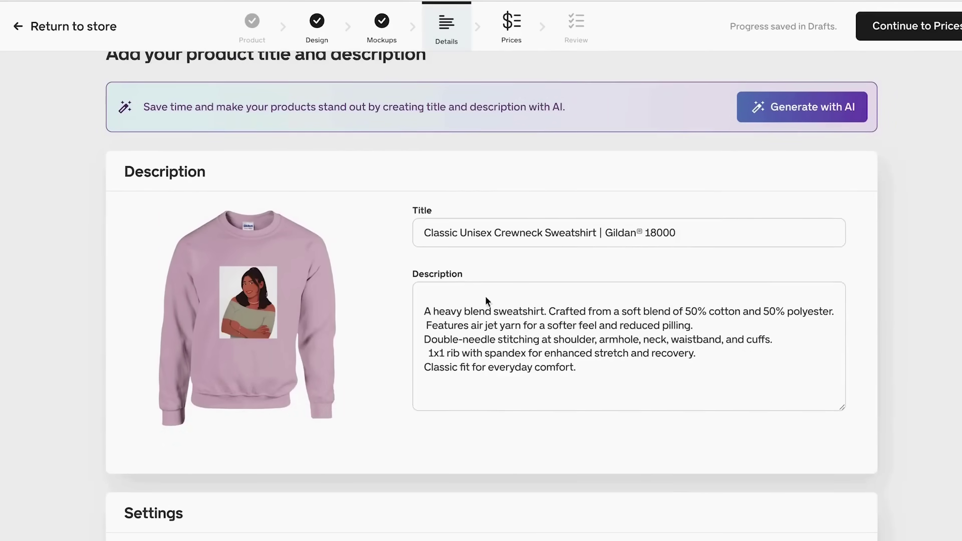
{"action": "scroll", "coordinate": [481, 267], "scroll_direction": "down", "scroll_amount": 5}
{"action": "scroll", "coordinate": [484, 340], "scroll_direction": "up", "scroll_amount": 4}
{"action": "scroll", "coordinate": [653, 319], "scroll_direction": "down", "scroll_amount": 6}
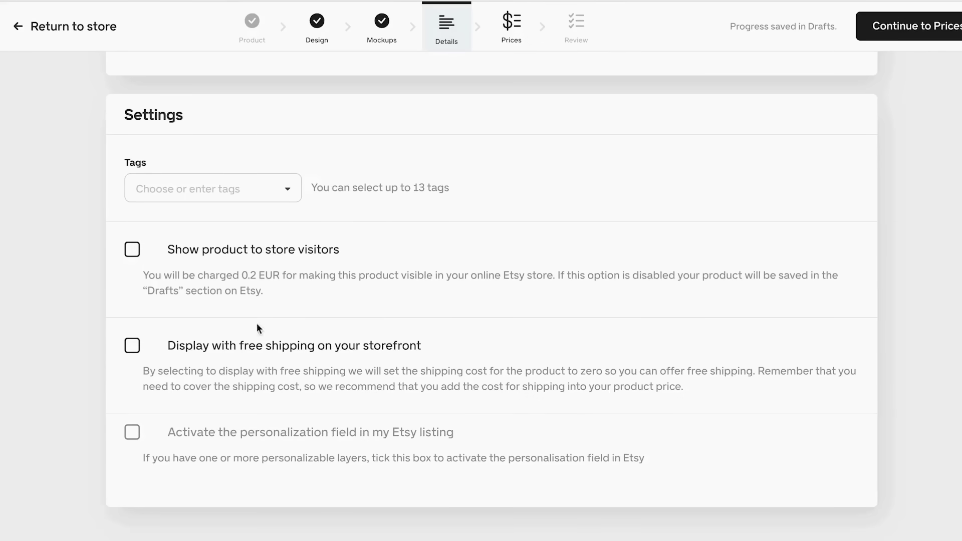
{"action": "scroll", "coordinate": [254, 272], "scroll_direction": "up", "scroll_amount": 1}
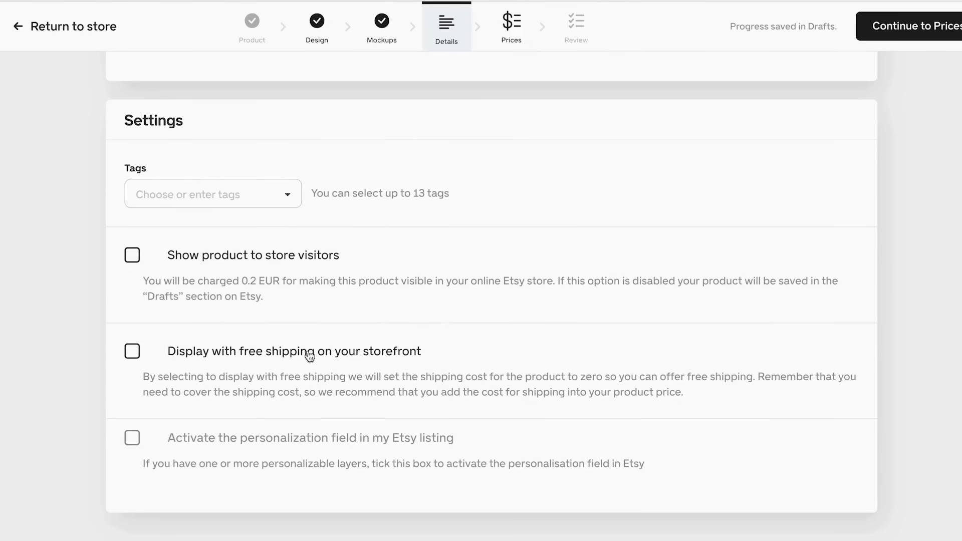
{"action": "scroll", "coordinate": [284, 382], "scroll_direction": "up", "scroll_amount": 2}
{"action": "scroll", "coordinate": [164, 317], "scroll_direction": "down", "scroll_amount": 1}
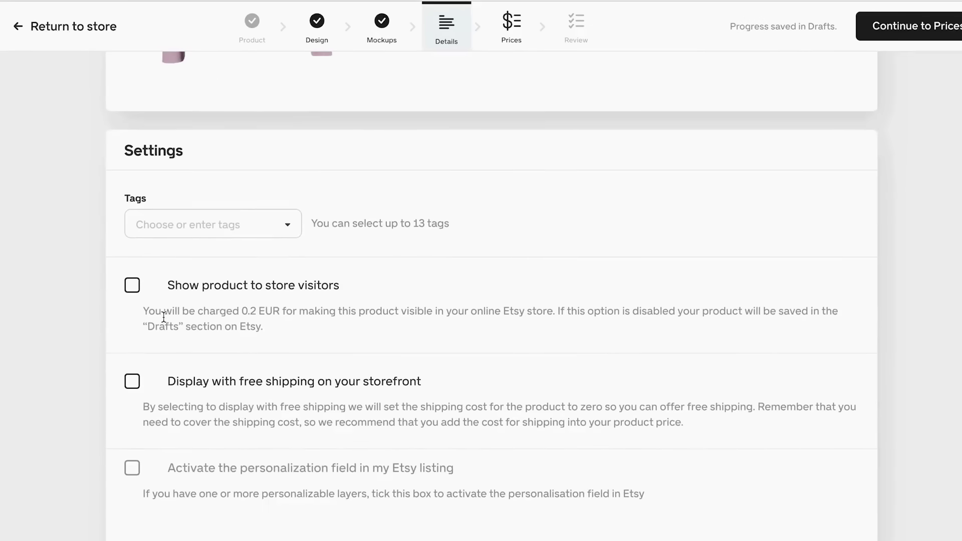
{"action": "left_click", "coordinate": [283, 228]}
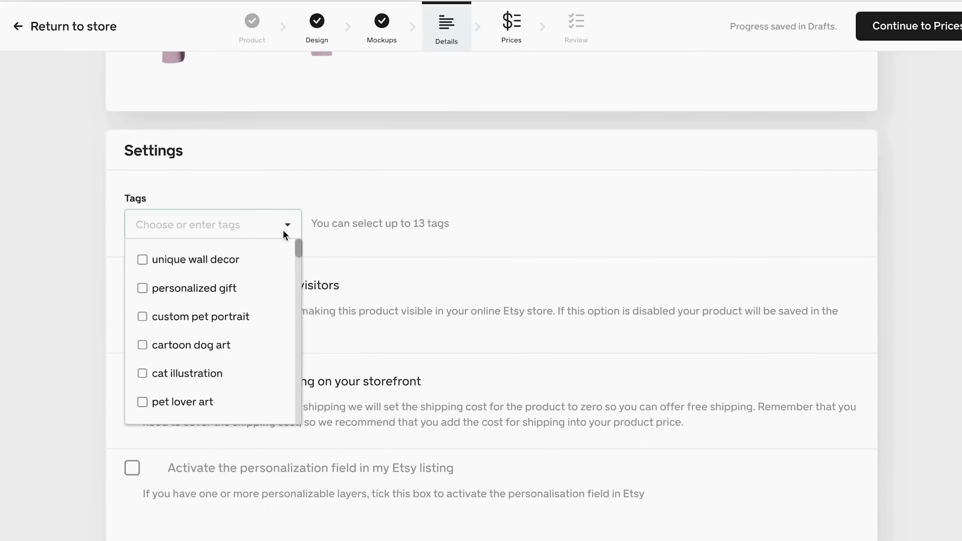
{"action": "left_click", "coordinate": [388, 229]}
{"action": "scroll", "coordinate": [388, 230], "scroll_direction": "up", "scroll_amount": 10}
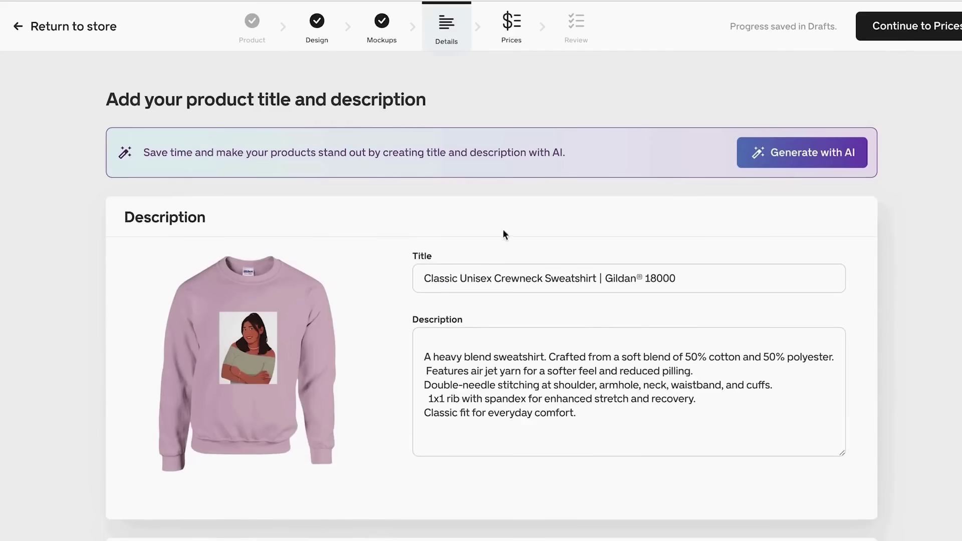
Proceed to the prices and include the shipping cost in the profit calculation
{"action": "left_click", "coordinate": [913, 34]}
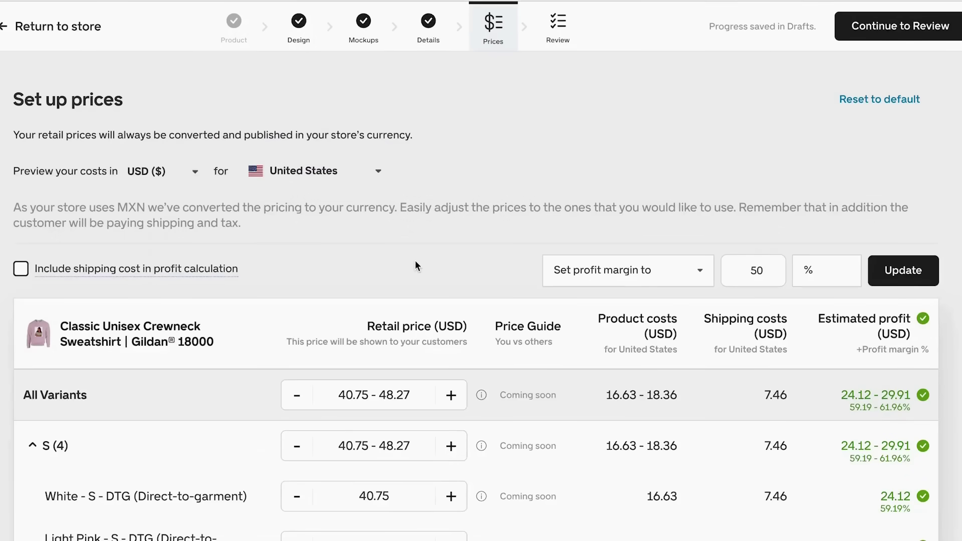
{"action": "scroll", "coordinate": [311, 296], "scroll_direction": "down", "scroll_amount": 3}
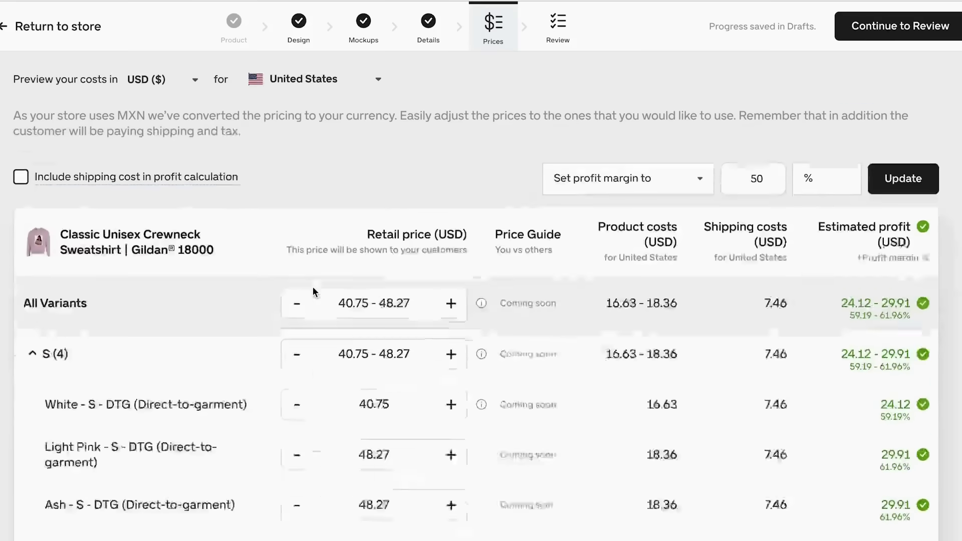
{"action": "left_click", "coordinate": [21, 154]}
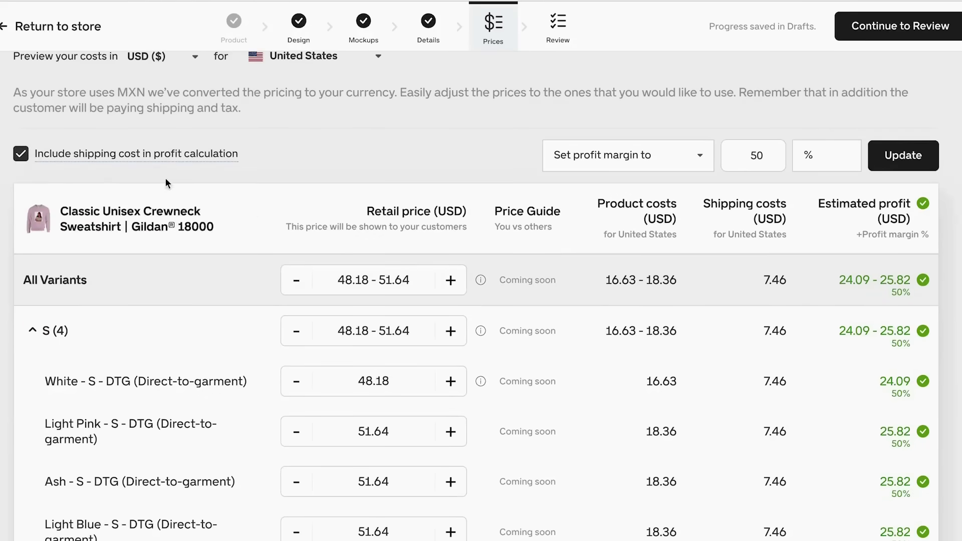
Set the profit margin to 30% for all sweatshirt variants and check the updated retail prices and profits
{"action": "scroll", "coordinate": [556, 274], "scroll_direction": "down", "scroll_amount": 1}
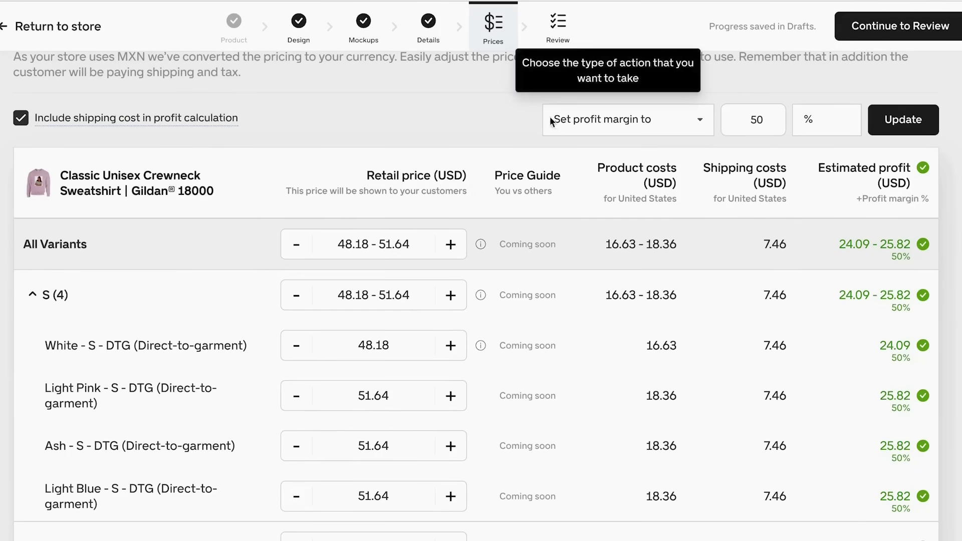
{"action": "left_click", "coordinate": [756, 120]}
{"action": "key", "text": "BackSpace"}
{"action": "type", "text": "3"}
{"action": "left_click", "coordinate": [902, 120]}
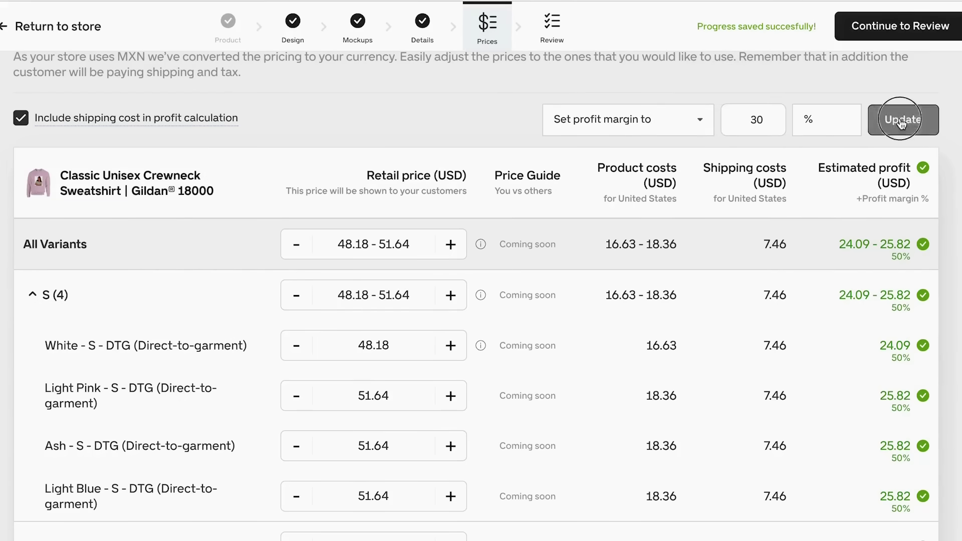
{"action": "scroll", "coordinate": [645, 280], "scroll_direction": "down", "scroll_amount": 3}
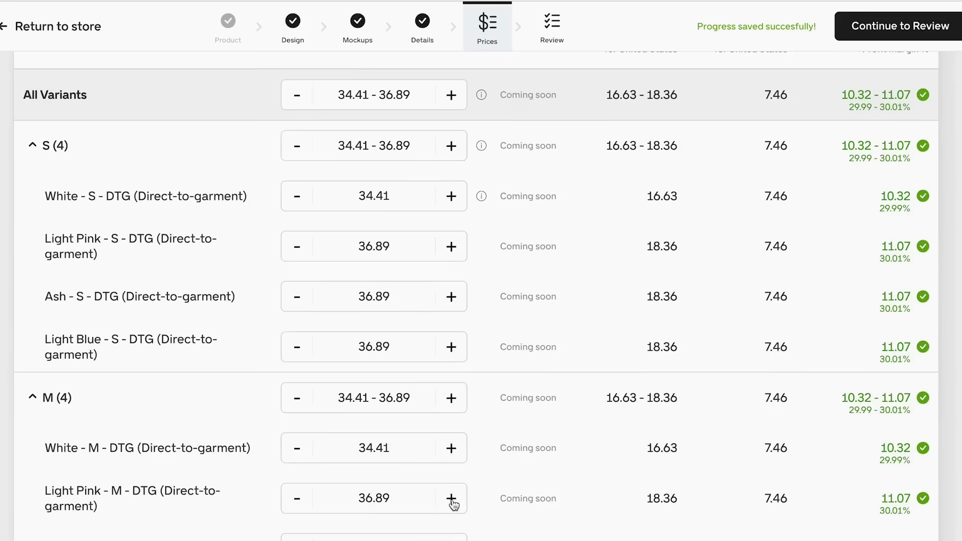
{"action": "scroll", "coordinate": [453, 346], "scroll_direction": "down", "scroll_amount": 5}
{"action": "scroll", "coordinate": [894, 302], "scroll_direction": "up", "scroll_amount": 7}
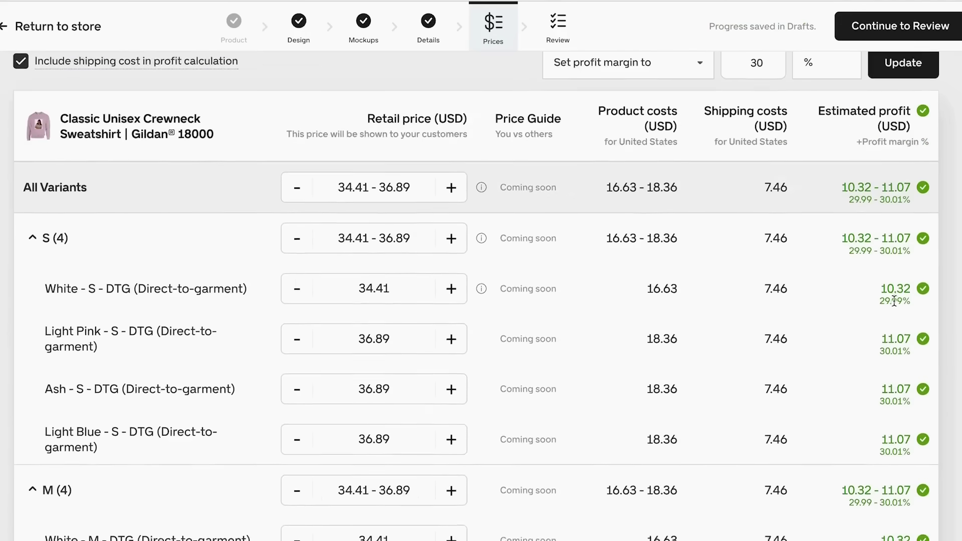